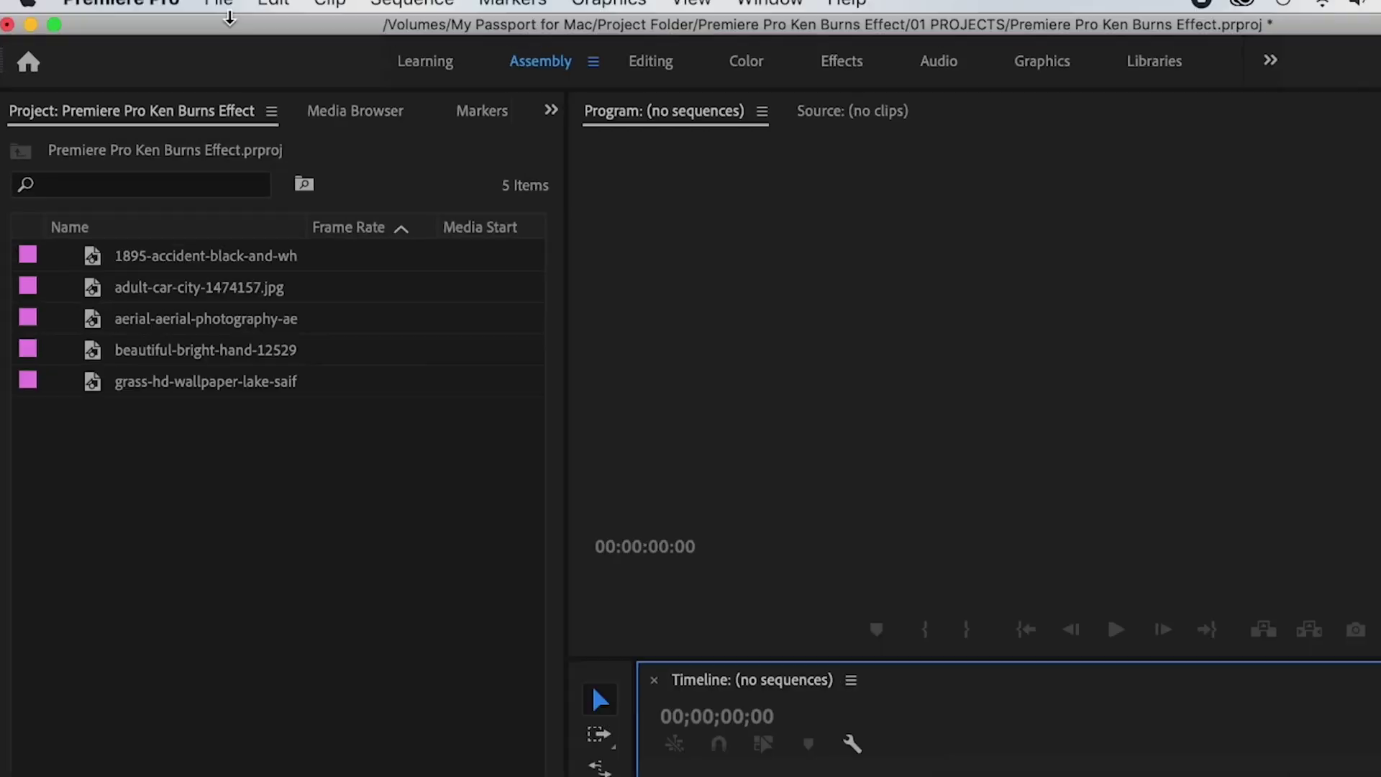
Start a new sequence from the RED R3D 1080p 16x9 23.976 preset and review its 1920×1080 settings
{"action": "left_click", "coordinate": [232, 9]}
{"action": "mouse_move", "coordinate": [269, 49]}
{"action": "left_click", "coordinate": [697, 114]}
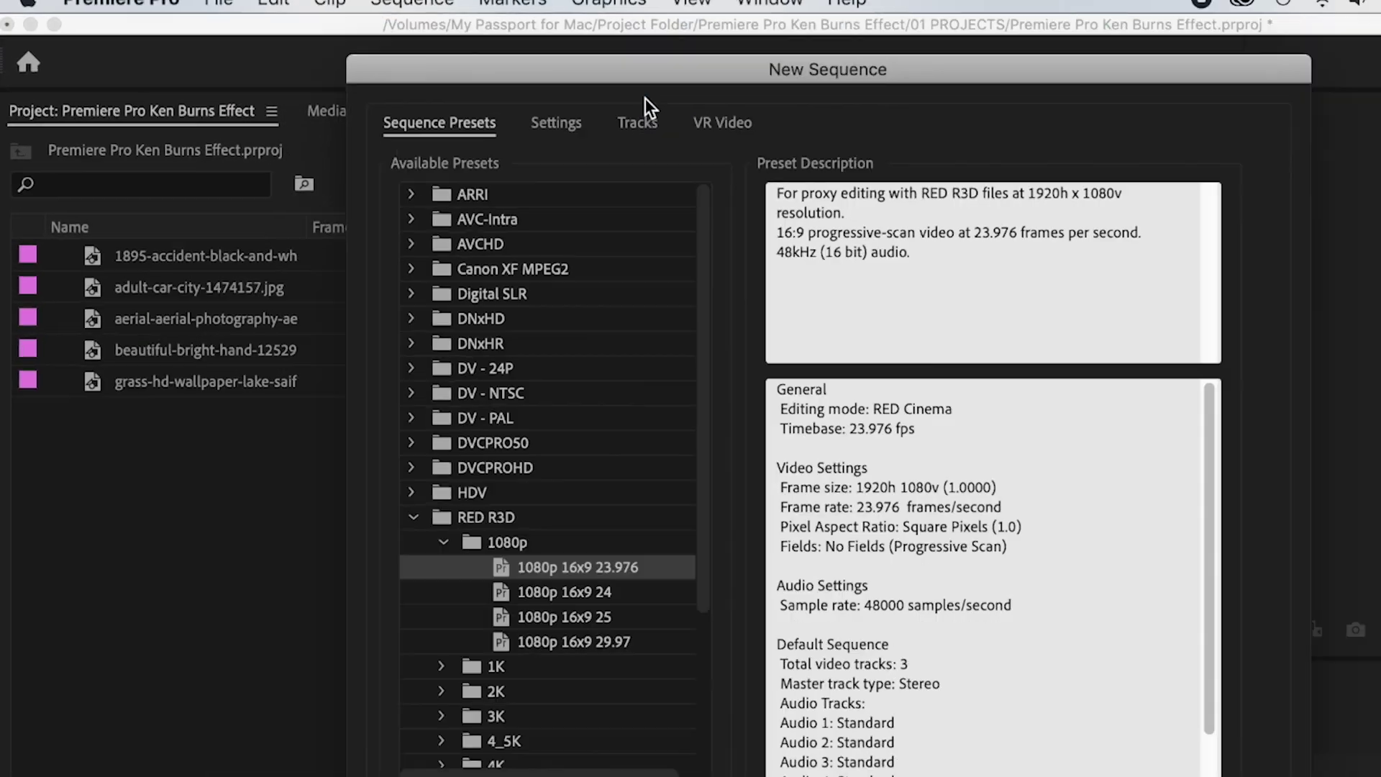
{"action": "left_click", "coordinate": [373, 397]}
{"action": "left_click", "coordinate": [403, 420]}
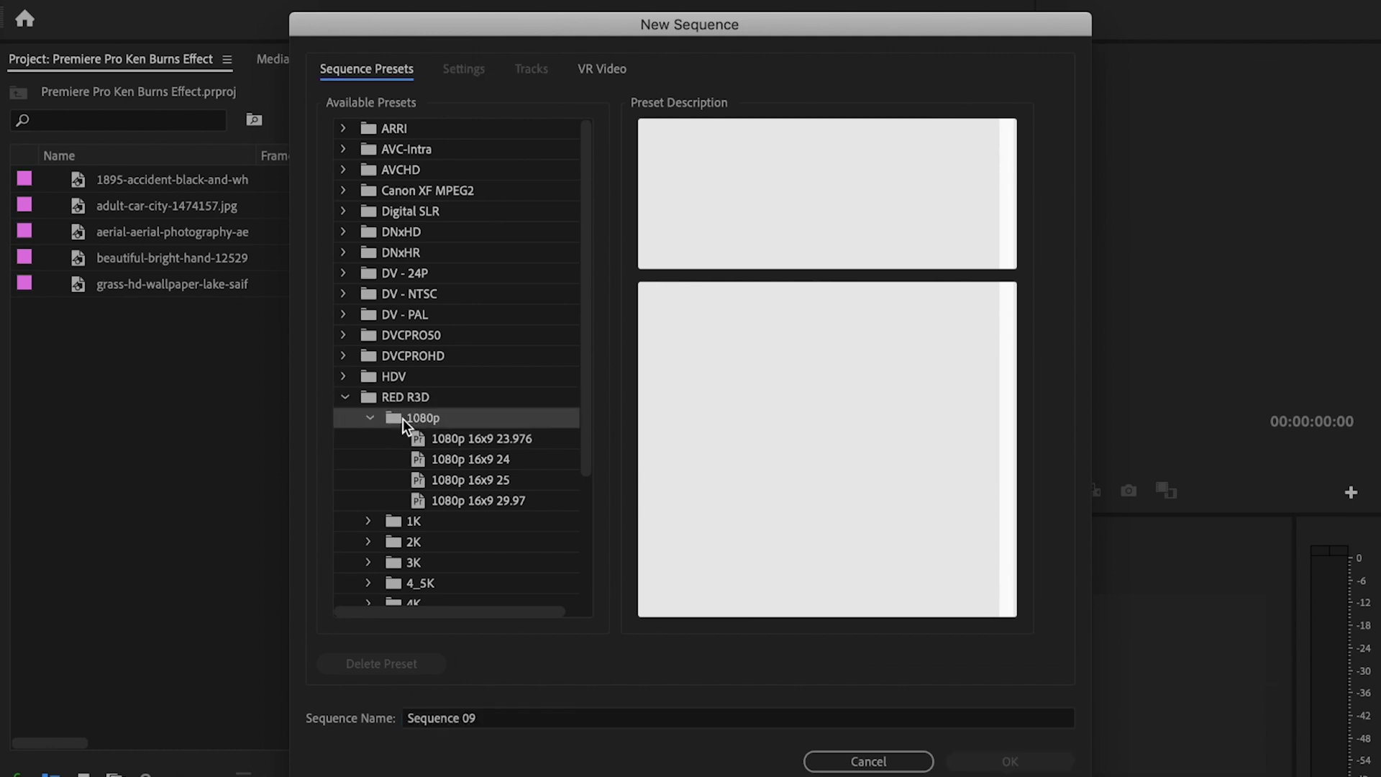
{"action": "left_click", "coordinate": [448, 439]}
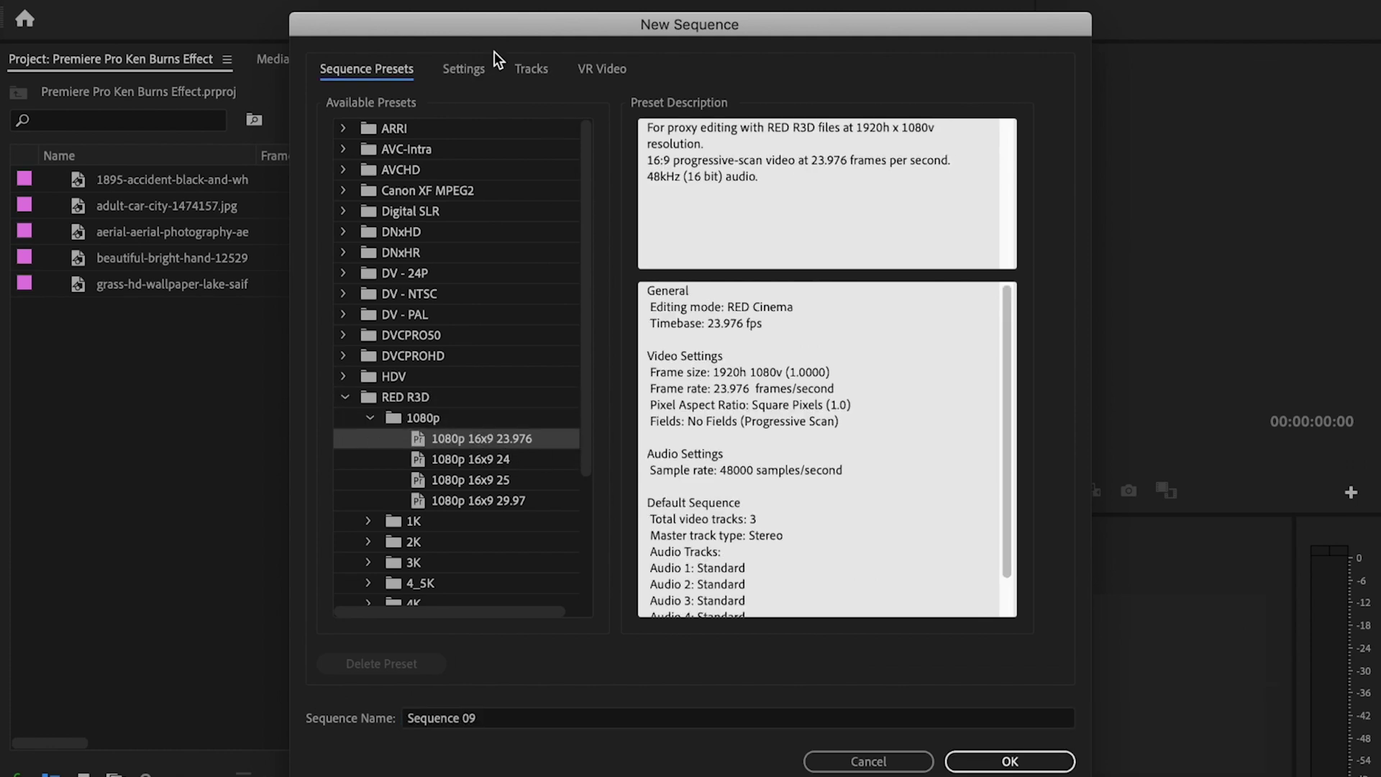
{"action": "left_click", "coordinate": [475, 68]}
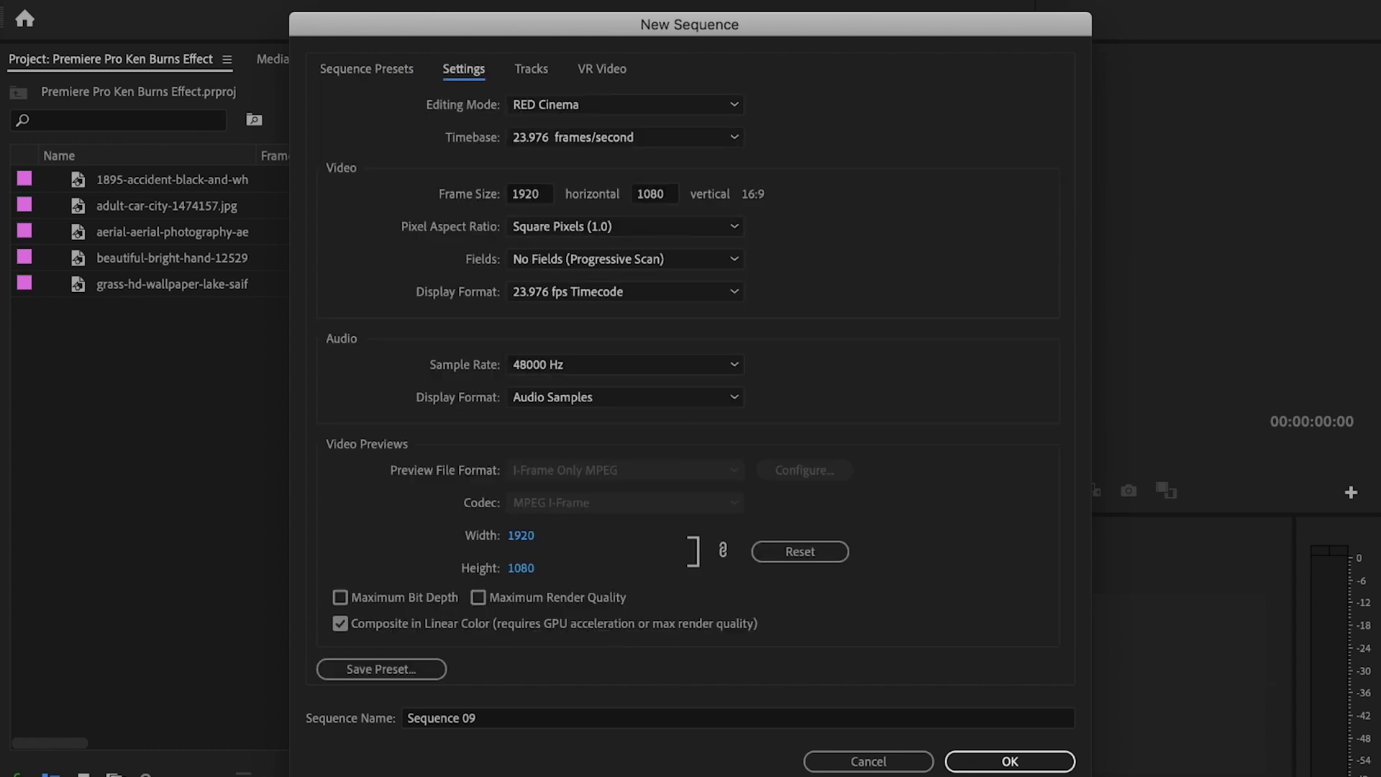
Replace the default sequence name and begin typing 'Ken Burns'
{"action": "left_click", "coordinate": [522, 717]}
{"action": "left_click_drag", "start_coordinate": [473, 705], "coordinate": [386, 696]}
{"action": "type", "text": "Ken Burns"}
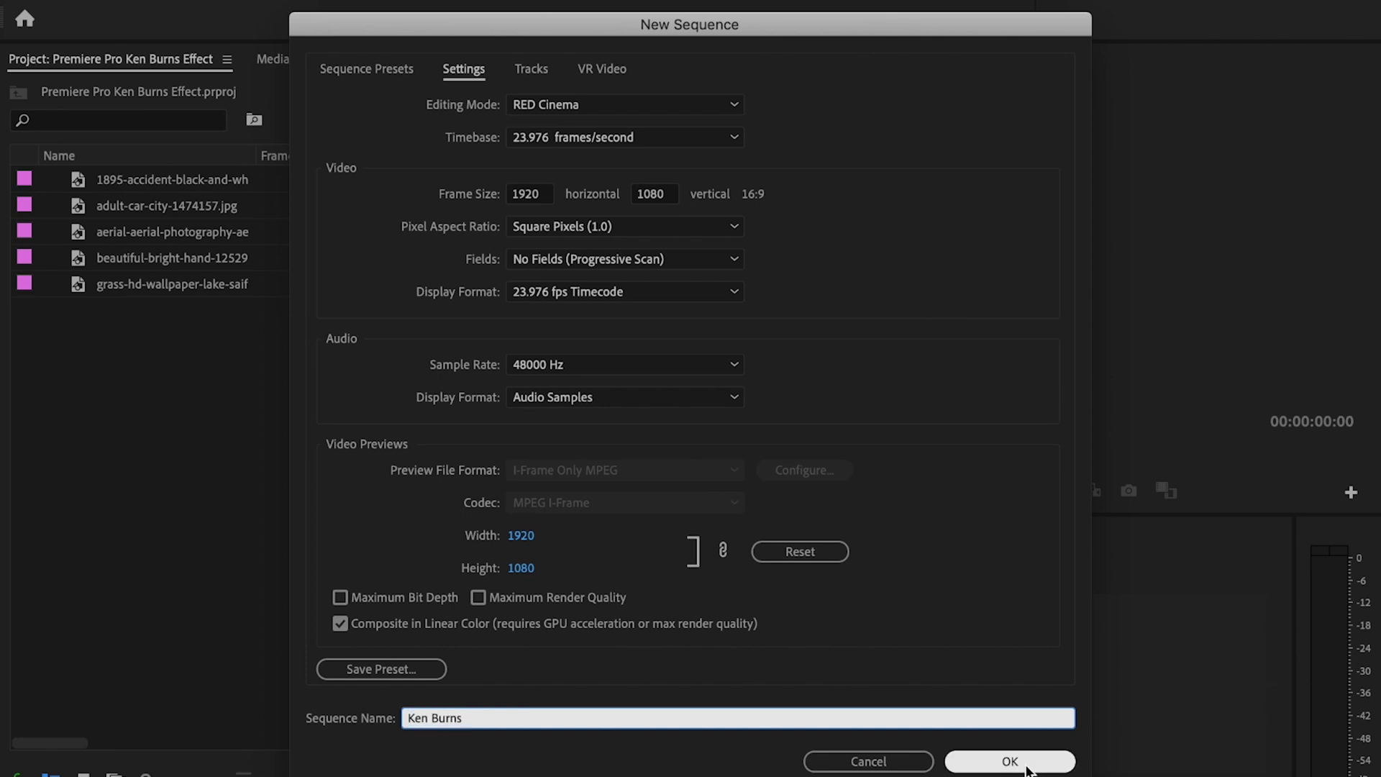
Create the Ken Burns sequence and place all five photos on the video track
{"action": "left_click", "coordinate": [1022, 761]}
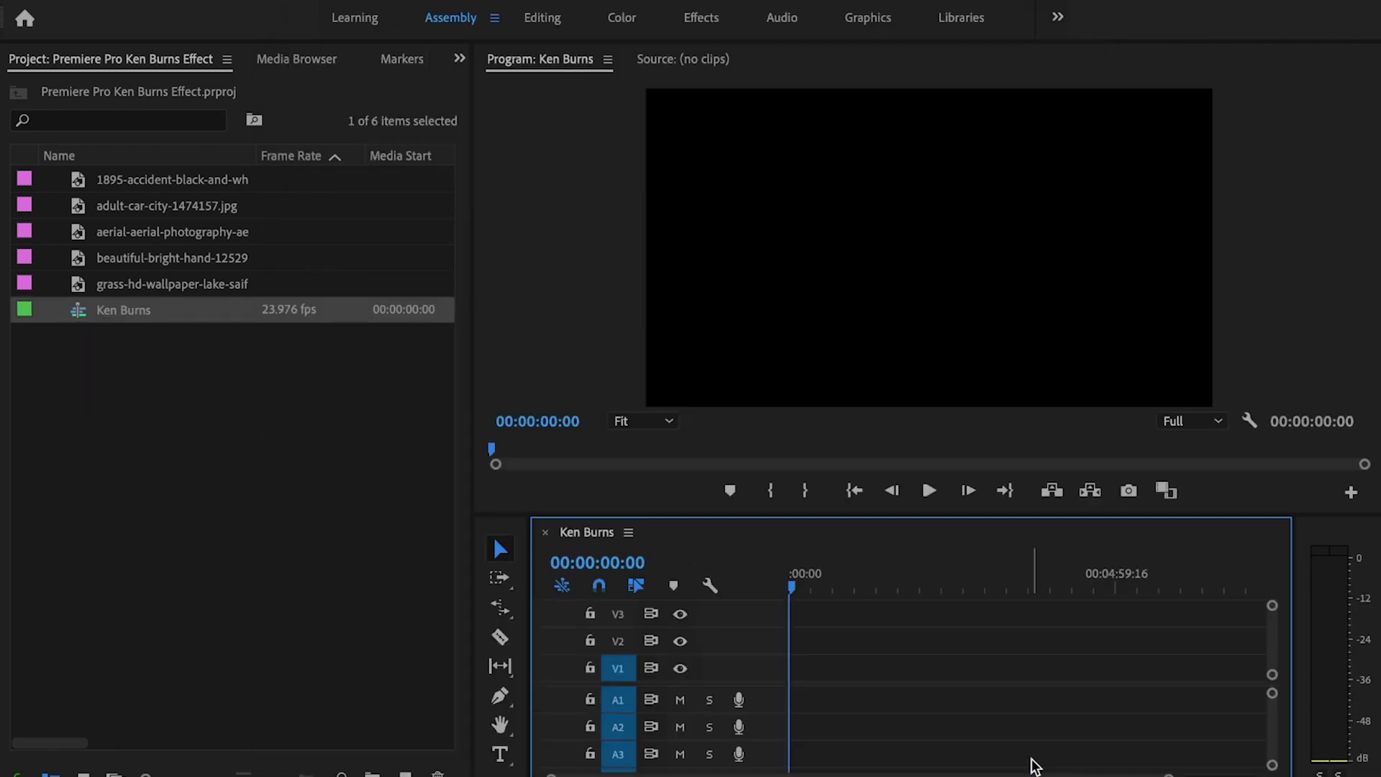
{"action": "left_click", "coordinate": [151, 188]}
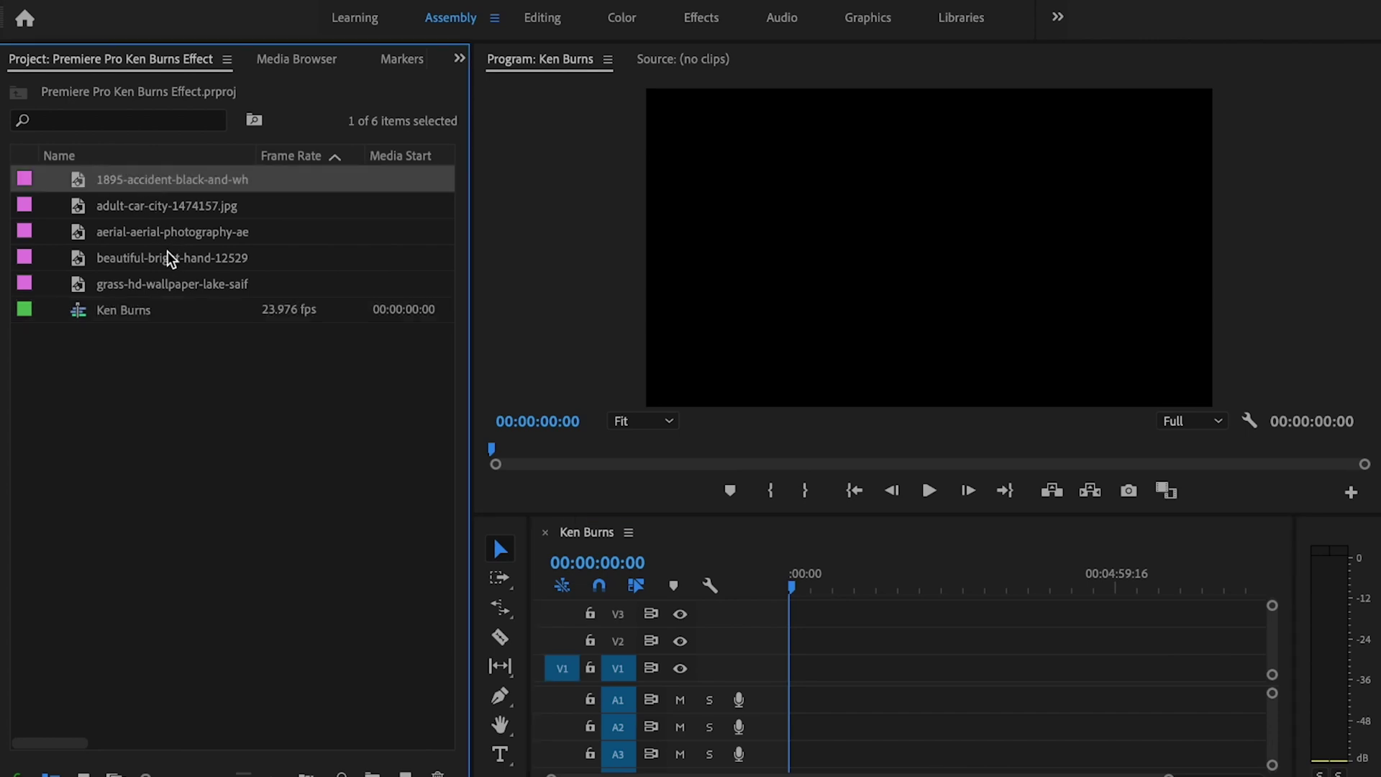
{"action": "left_click", "coordinate": [171, 285], "text": "shift"}
{"action": "left_click_drag", "start_coordinate": [188, 260], "coordinate": [797, 668]}
Switch to the Editing workspace and scale the train-crash photo to 111%
{"action": "left_click", "coordinate": [543, 17]}
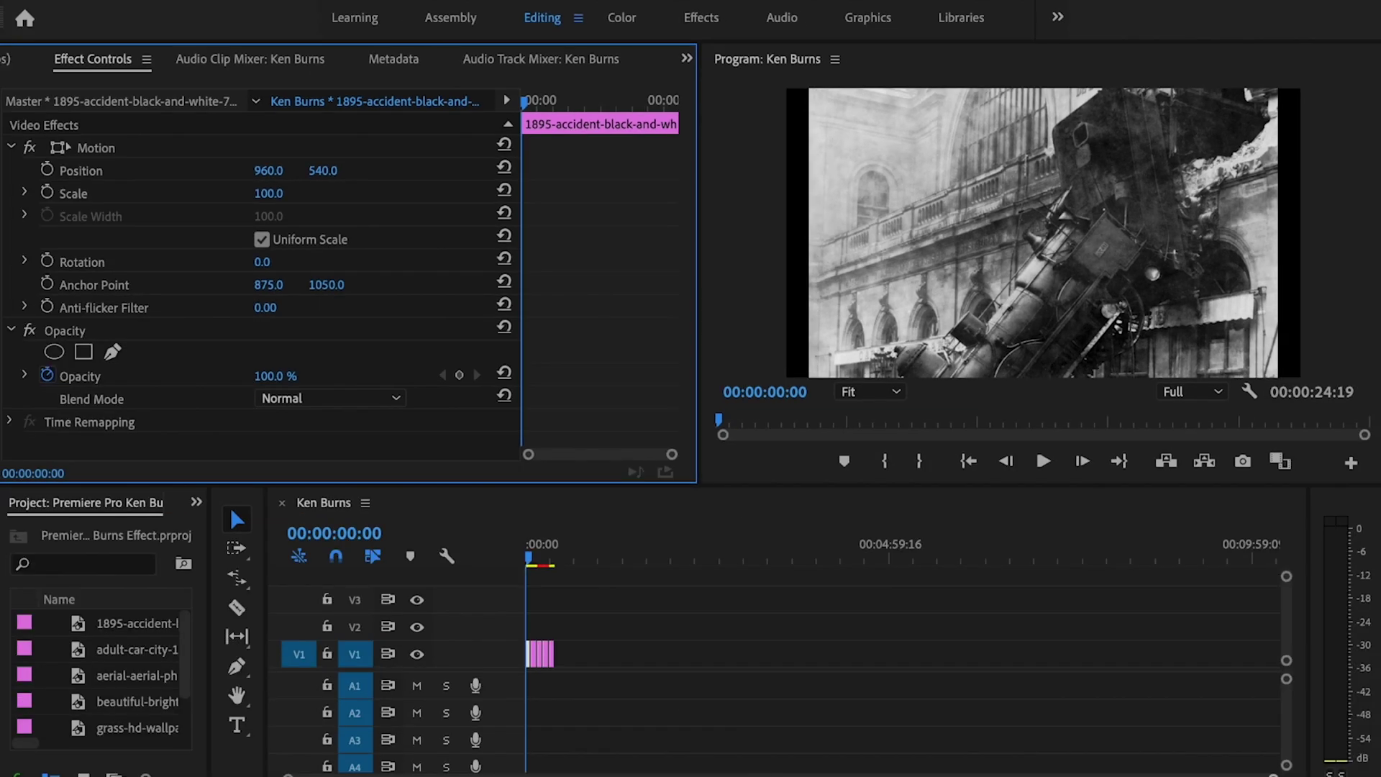
{"action": "left_click_drag", "start_coordinate": [1280, 774], "coordinate": [940, 774]}
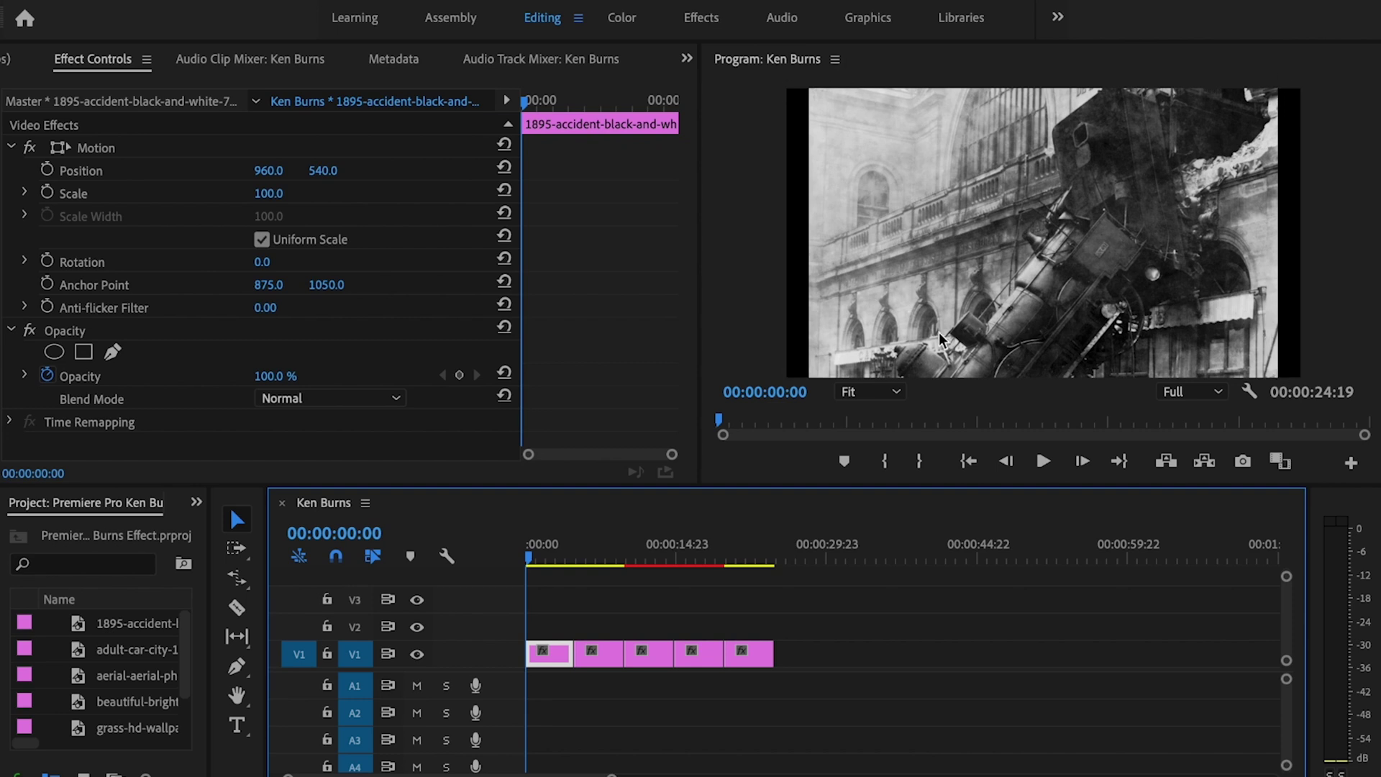
{"action": "left_click_drag", "start_coordinate": [281, 191], "coordinate": [289, 190]}
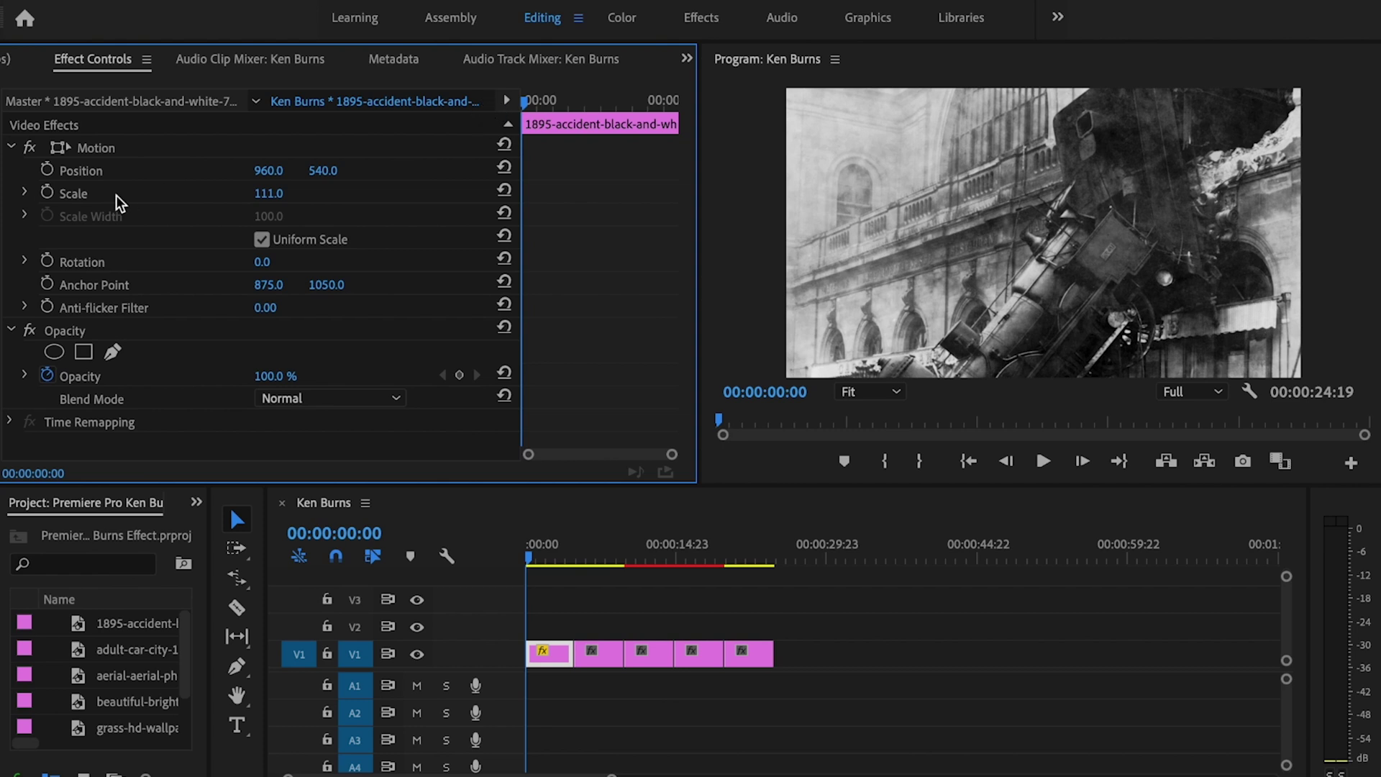
Keyframe the train photo's Position and Scale at its start, then pan it up to Y -73 at its last frame
{"action": "left_click", "coordinate": [47, 169]}
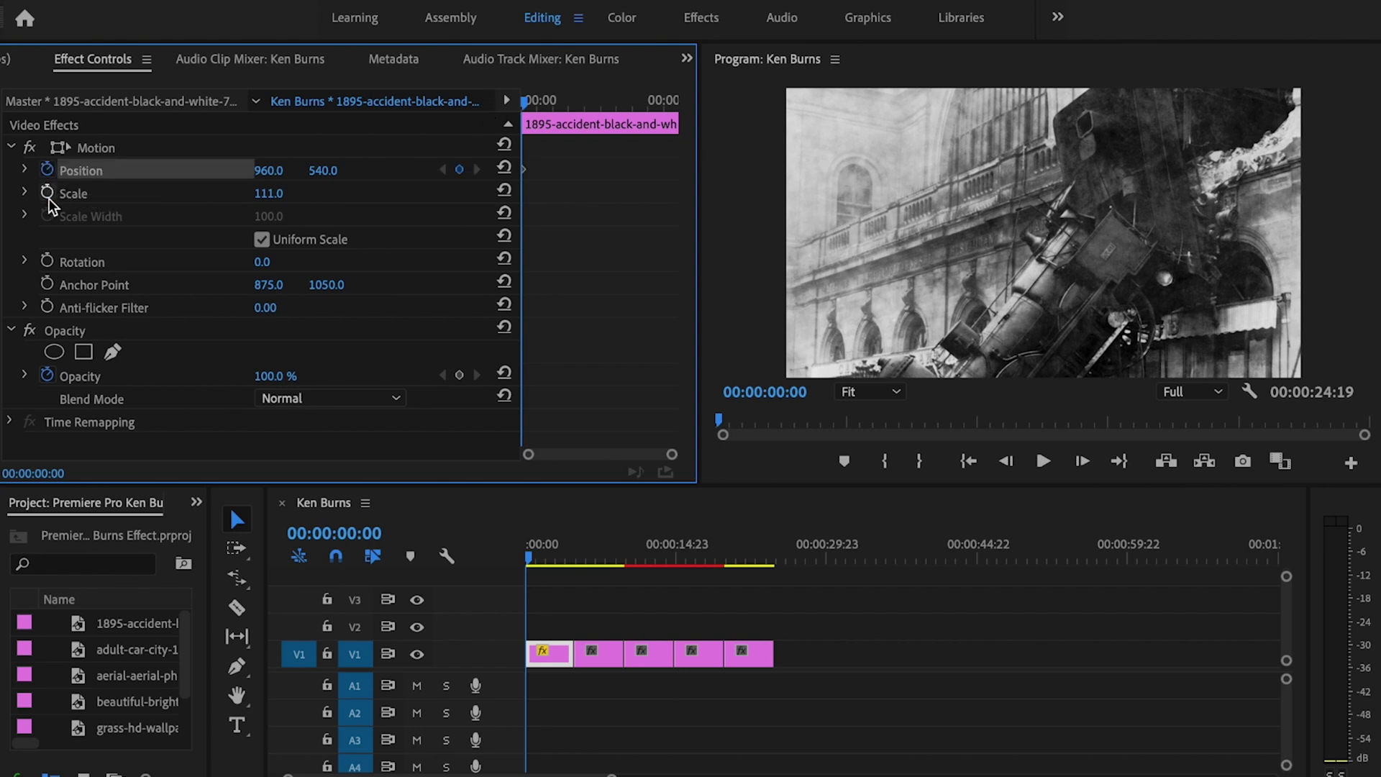
{"action": "left_click", "coordinate": [47, 192]}
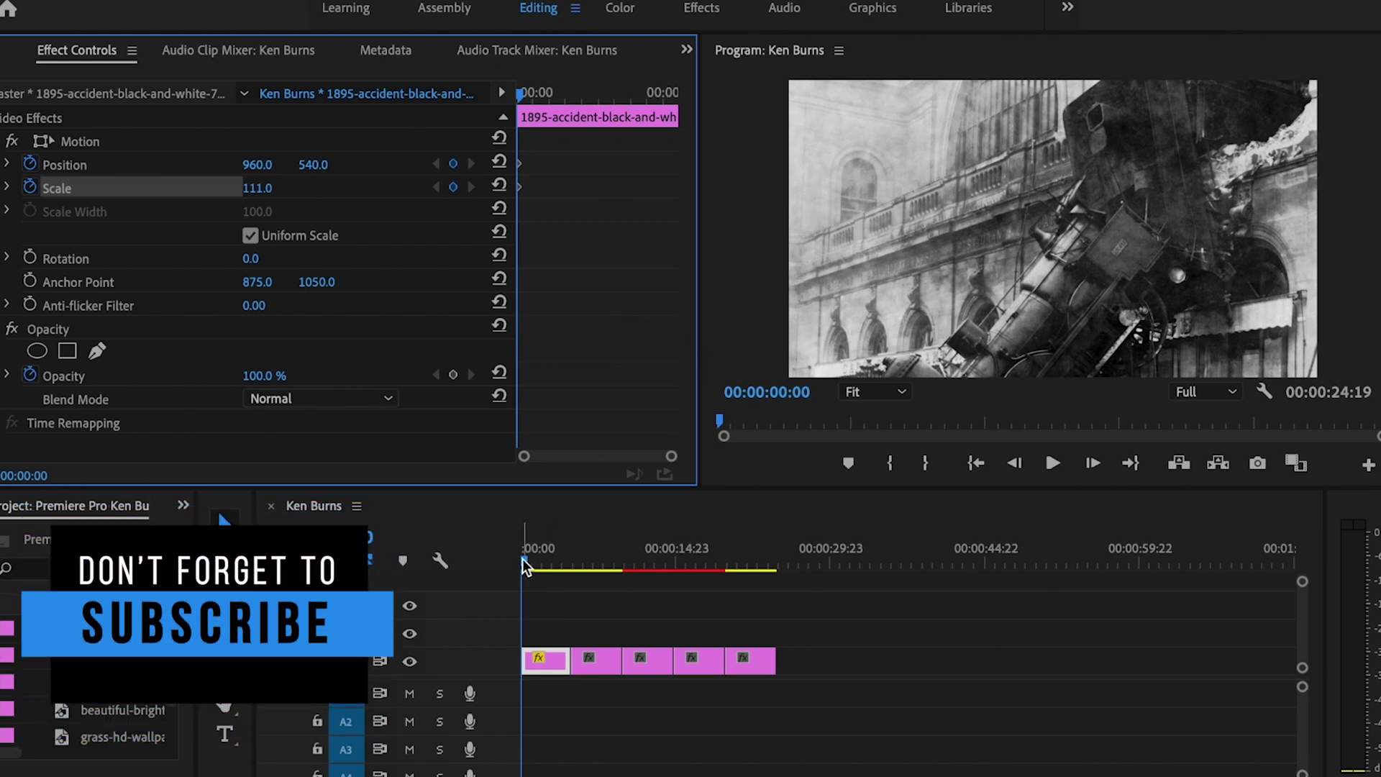
{"action": "left_click_drag", "start_coordinate": [524, 565], "coordinate": [572, 562]}
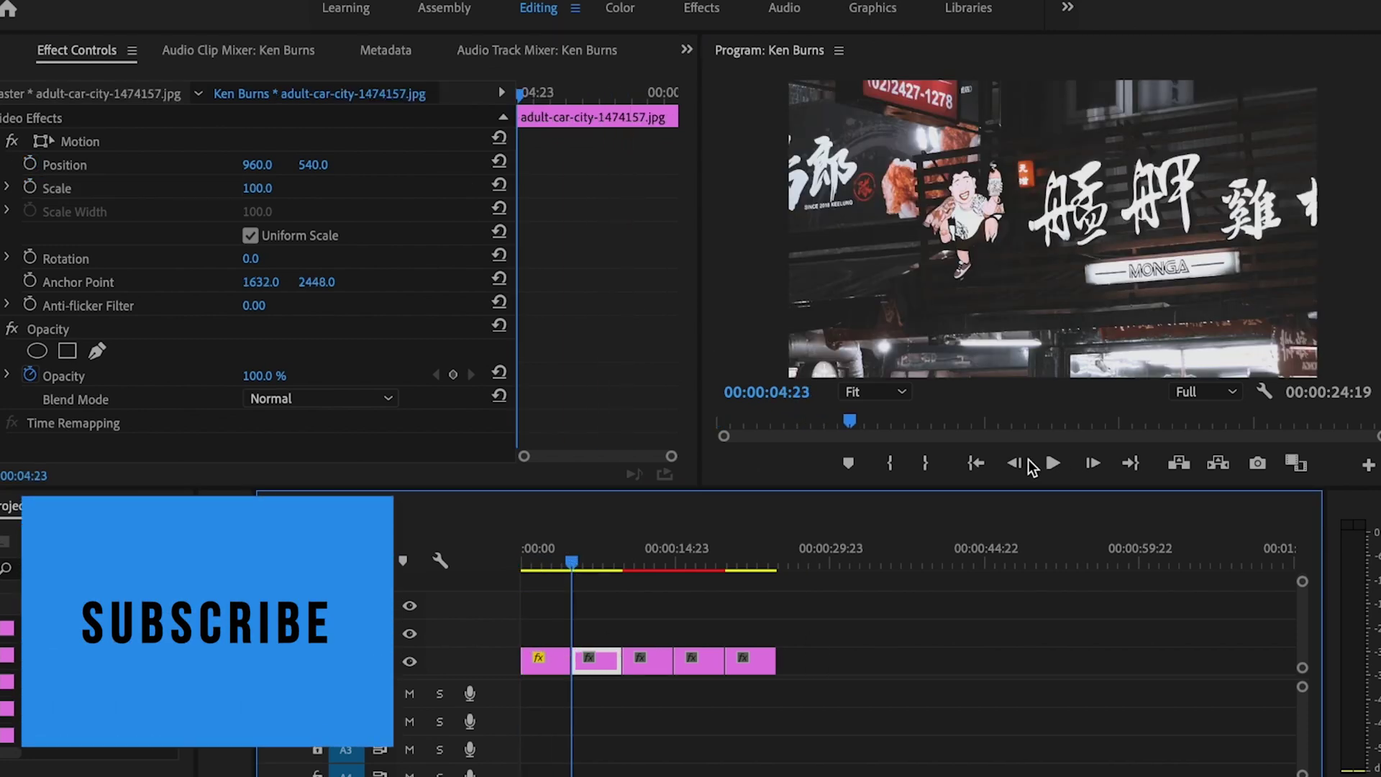
{"action": "left_click", "coordinate": [1016, 463]}
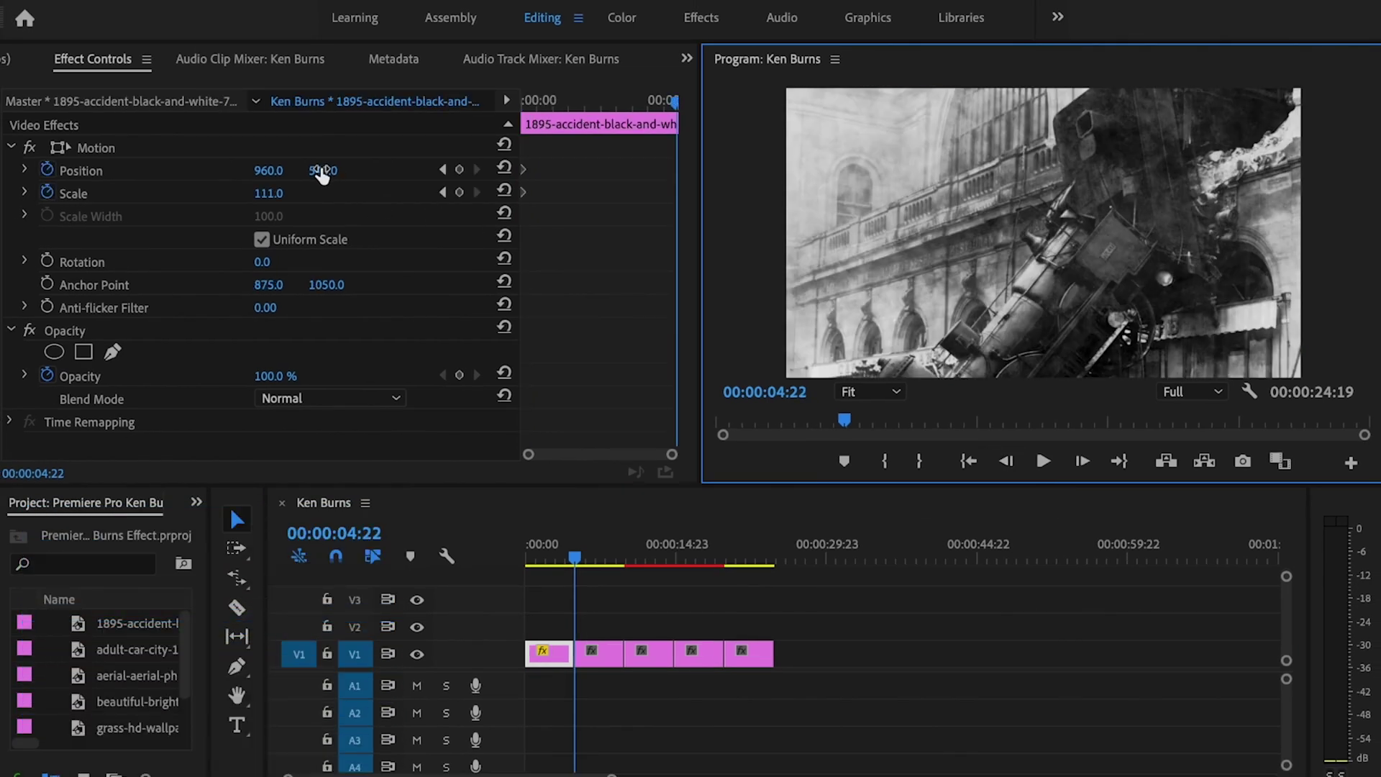
{"action": "left_click_drag", "start_coordinate": [321, 174], "coordinate": [251, 174]}
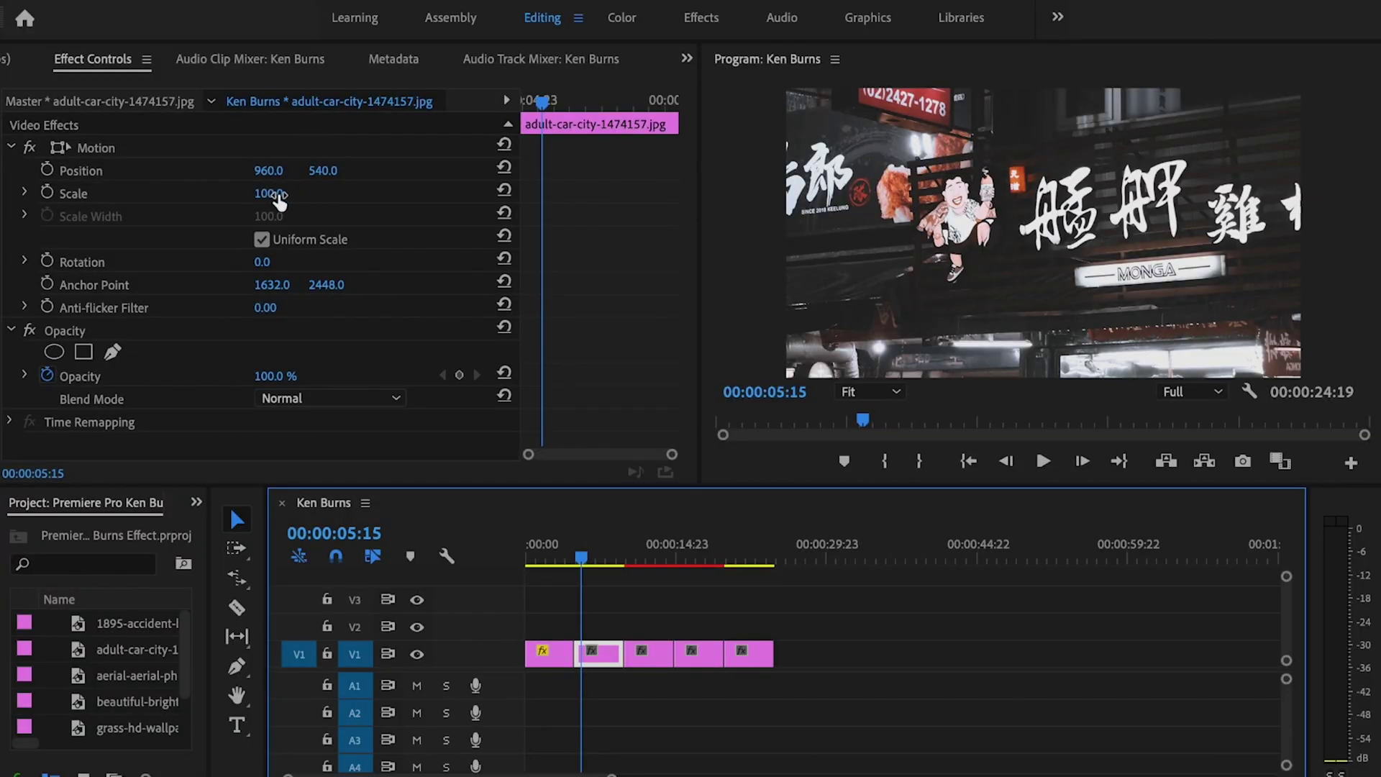
Scale the city photo to 60% and keyframe its starting Position at Y -366
{"action": "left_click_drag", "start_coordinate": [279, 200], "coordinate": [307, 196]}
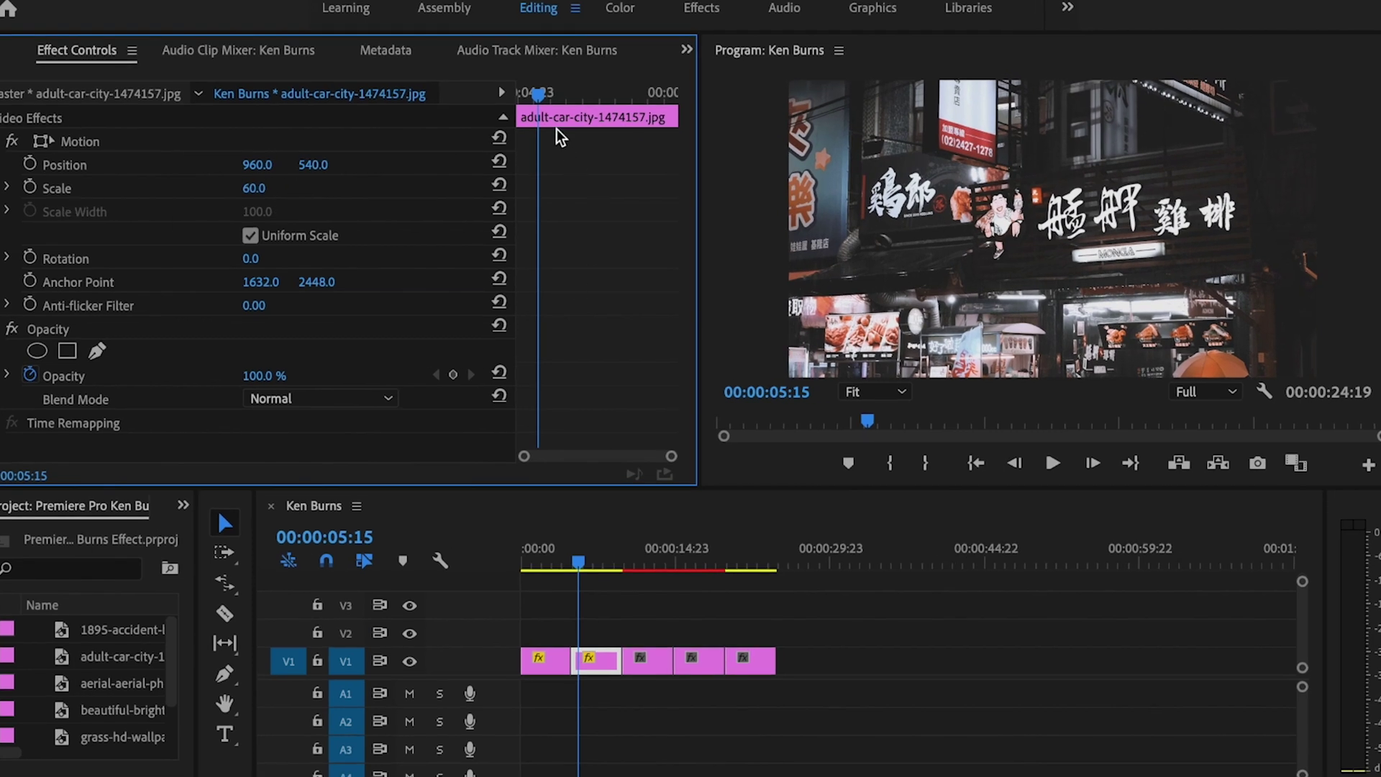
{"action": "left_click_drag", "start_coordinate": [540, 95], "coordinate": [474, 133]}
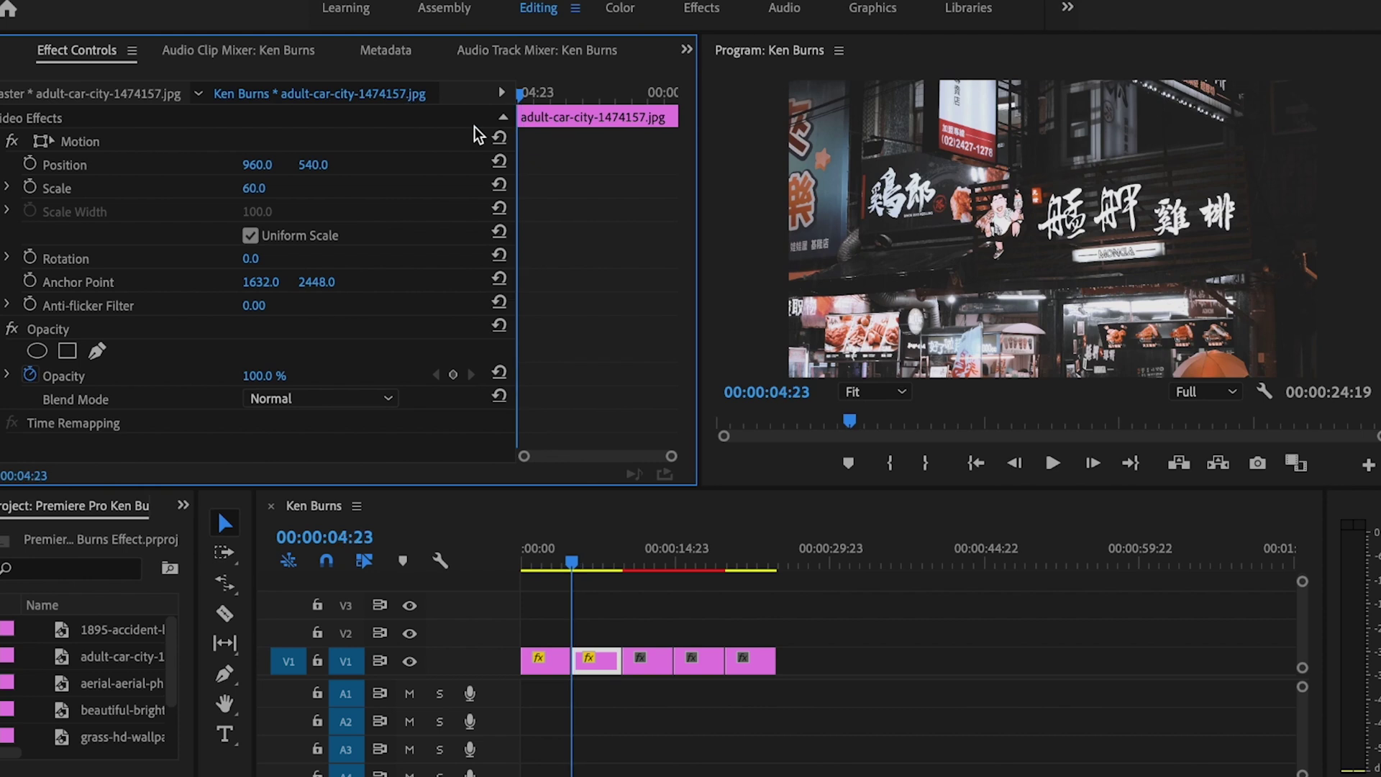
{"action": "left_click", "coordinate": [29, 165]}
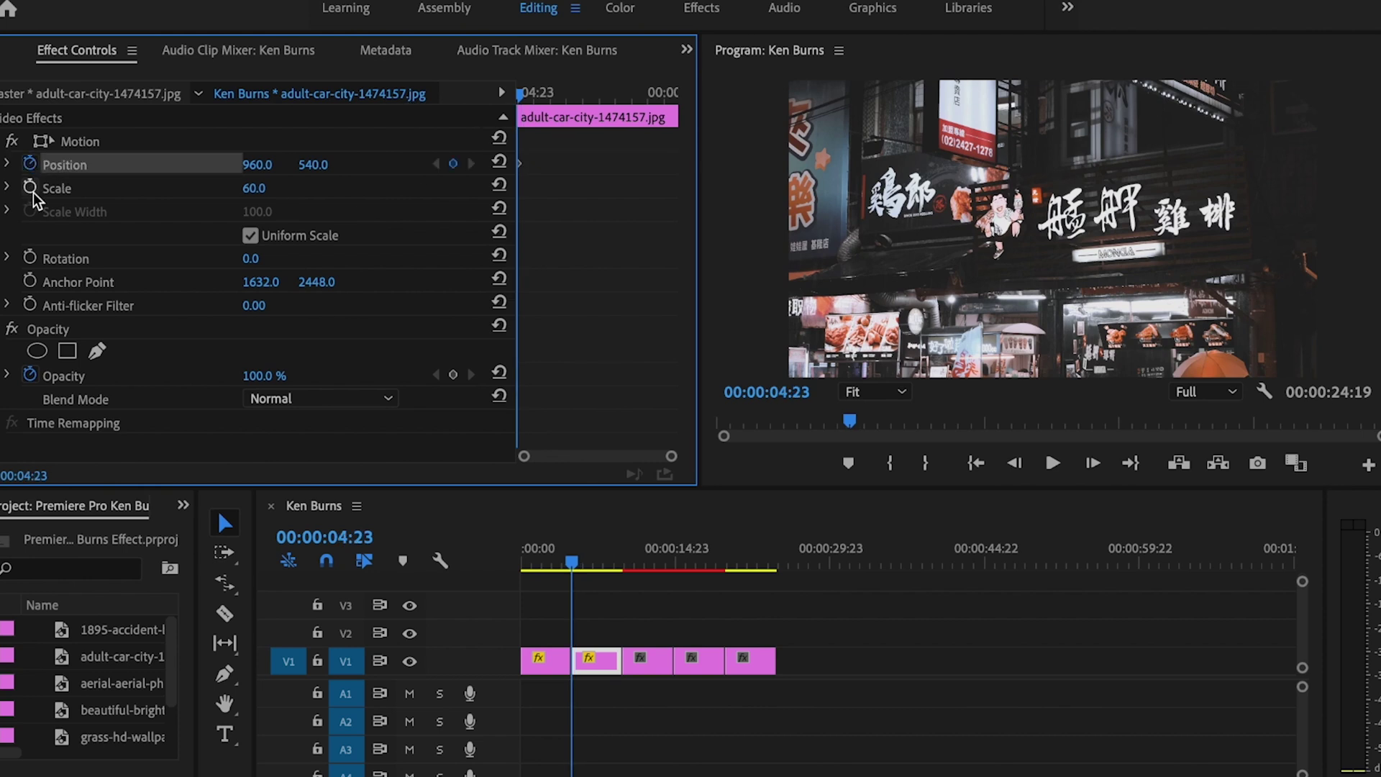
{"action": "left_click", "coordinate": [29, 188]}
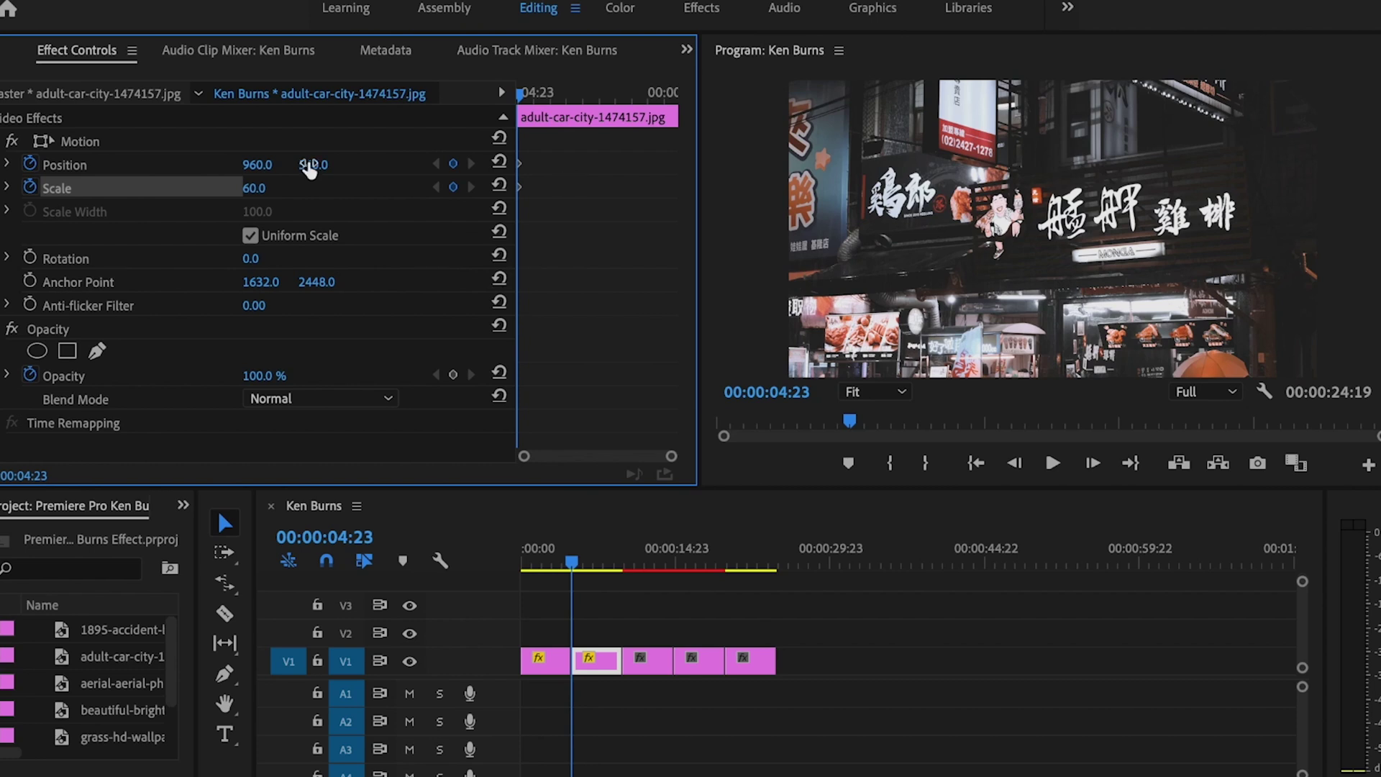
{"action": "mouse_move", "coordinate": [315, 170]}
{"action": "left_mouse_down"}
{"action": "mouse_move", "coordinate": [72, 164]}
{"action": "mouse_move", "coordinate": [333, 170]}
{"action": "left_mouse_up"}
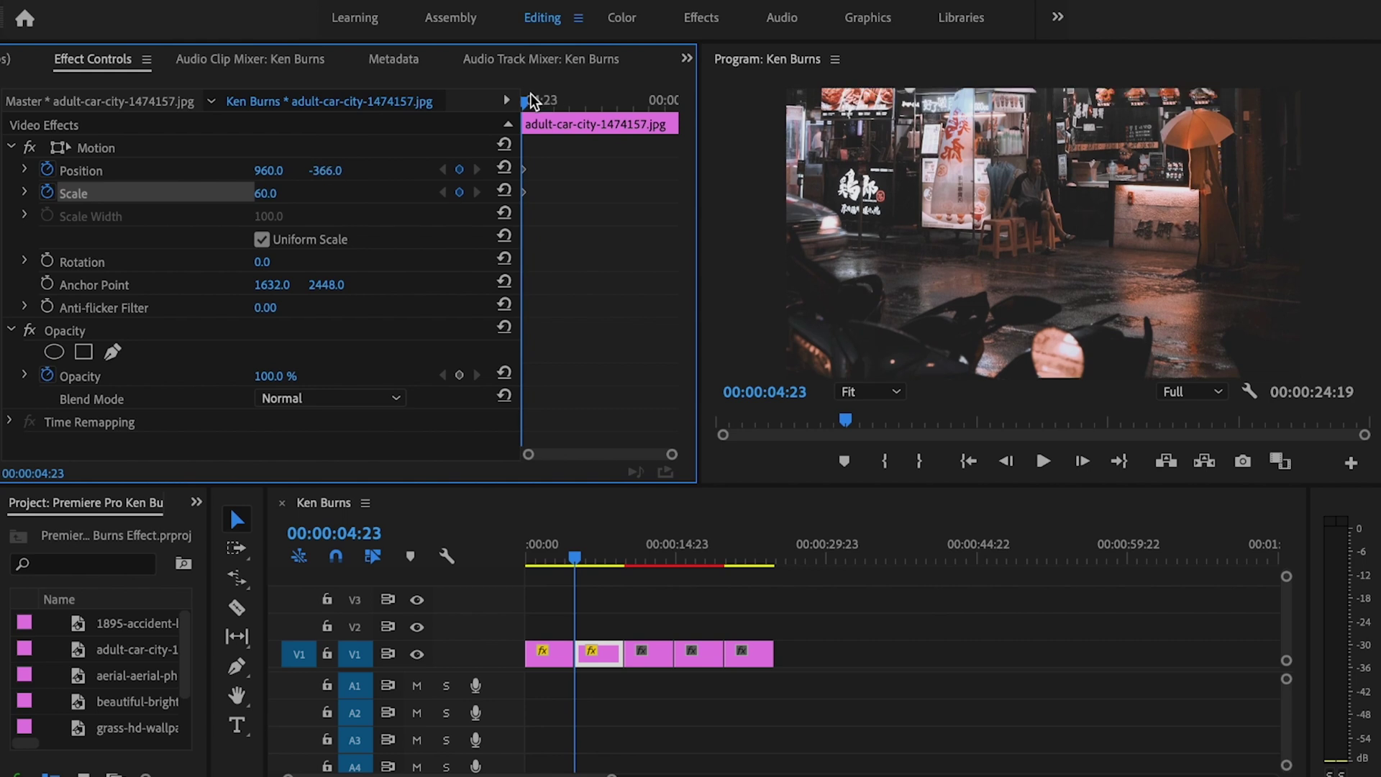
Keyframe the city photo's end Position at Y 372 on its last frame and preview the pan
{"action": "key", "text": "space"}
{"action": "key", "text": "Down"}
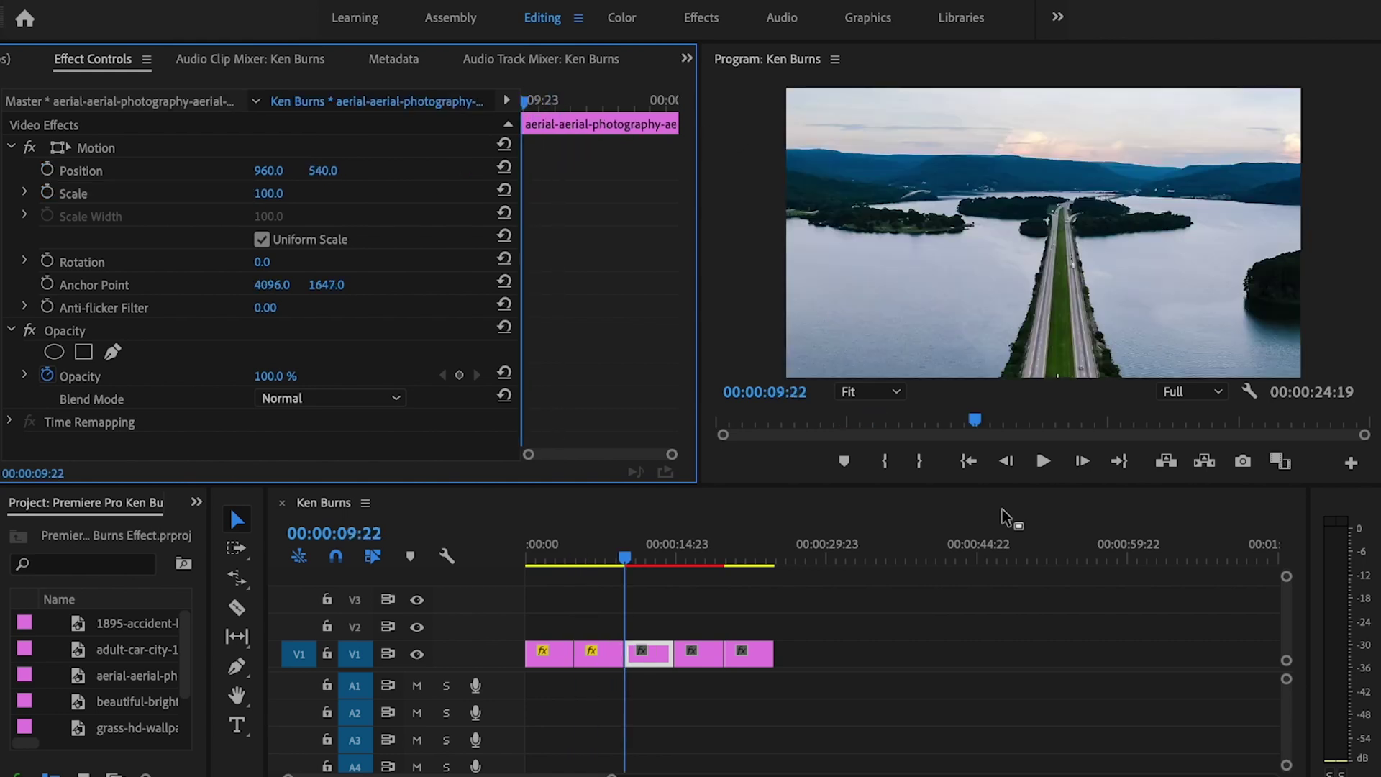
{"action": "left_click", "coordinate": [1005, 461]}
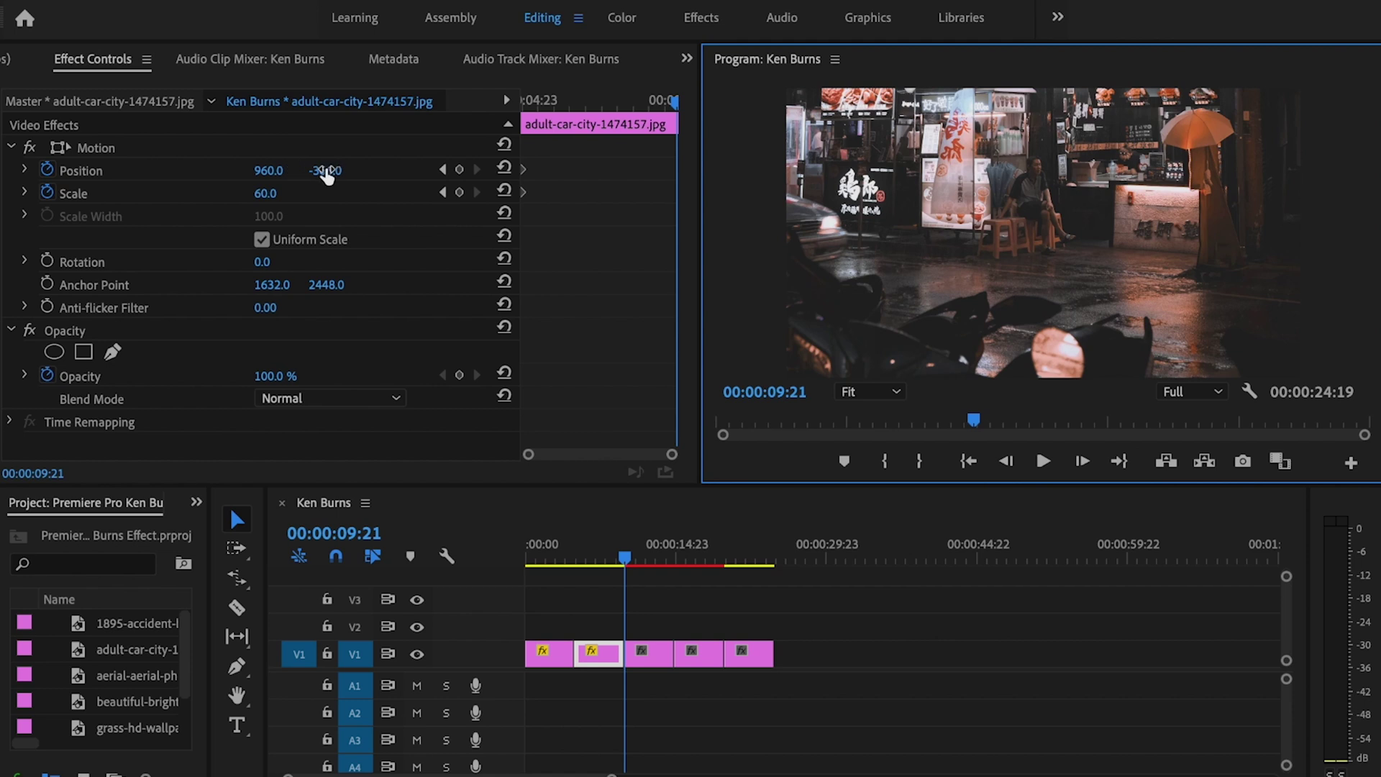
{"action": "left_click_drag", "start_coordinate": [325, 170], "coordinate": [833, 170]}
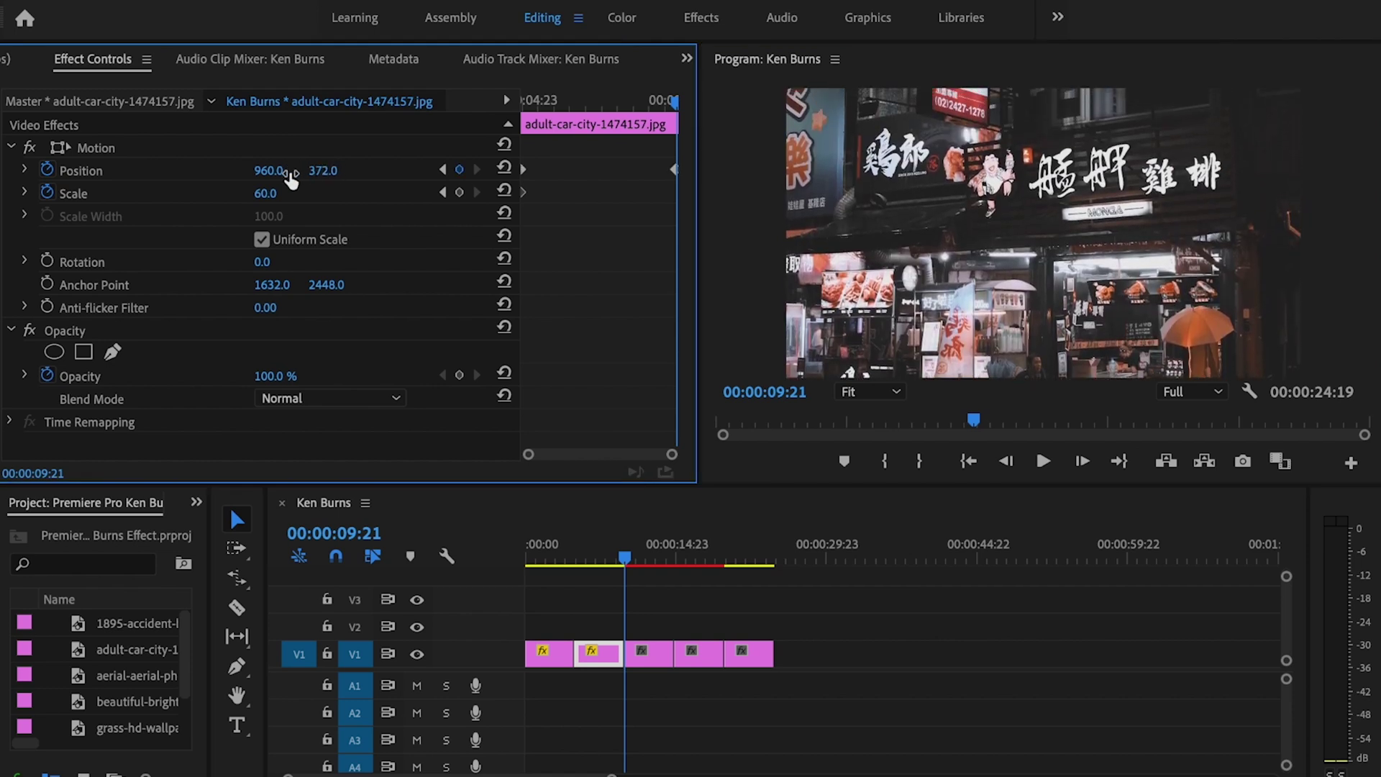
{"action": "left_click_drag", "start_coordinate": [626, 558], "coordinate": [536, 566]}
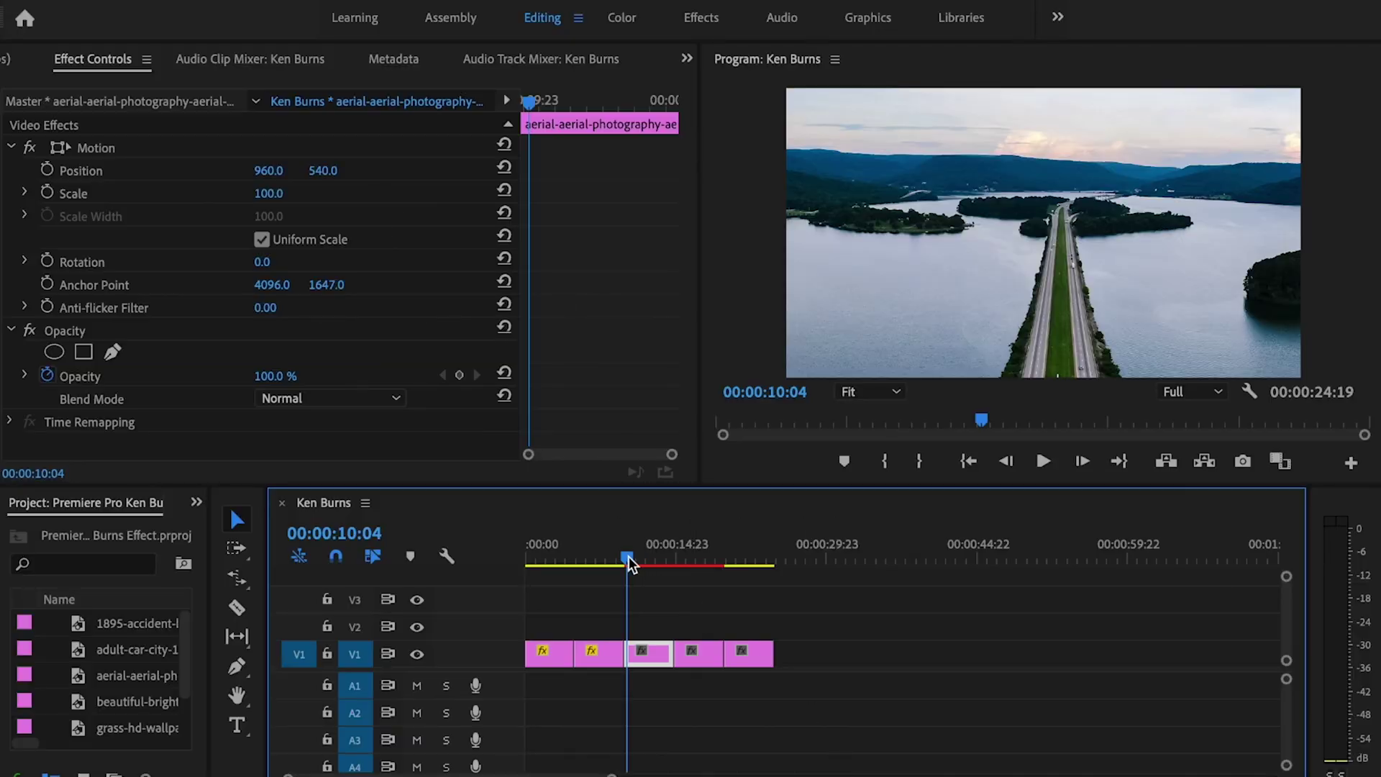
{"action": "left_click", "coordinate": [626, 561]}
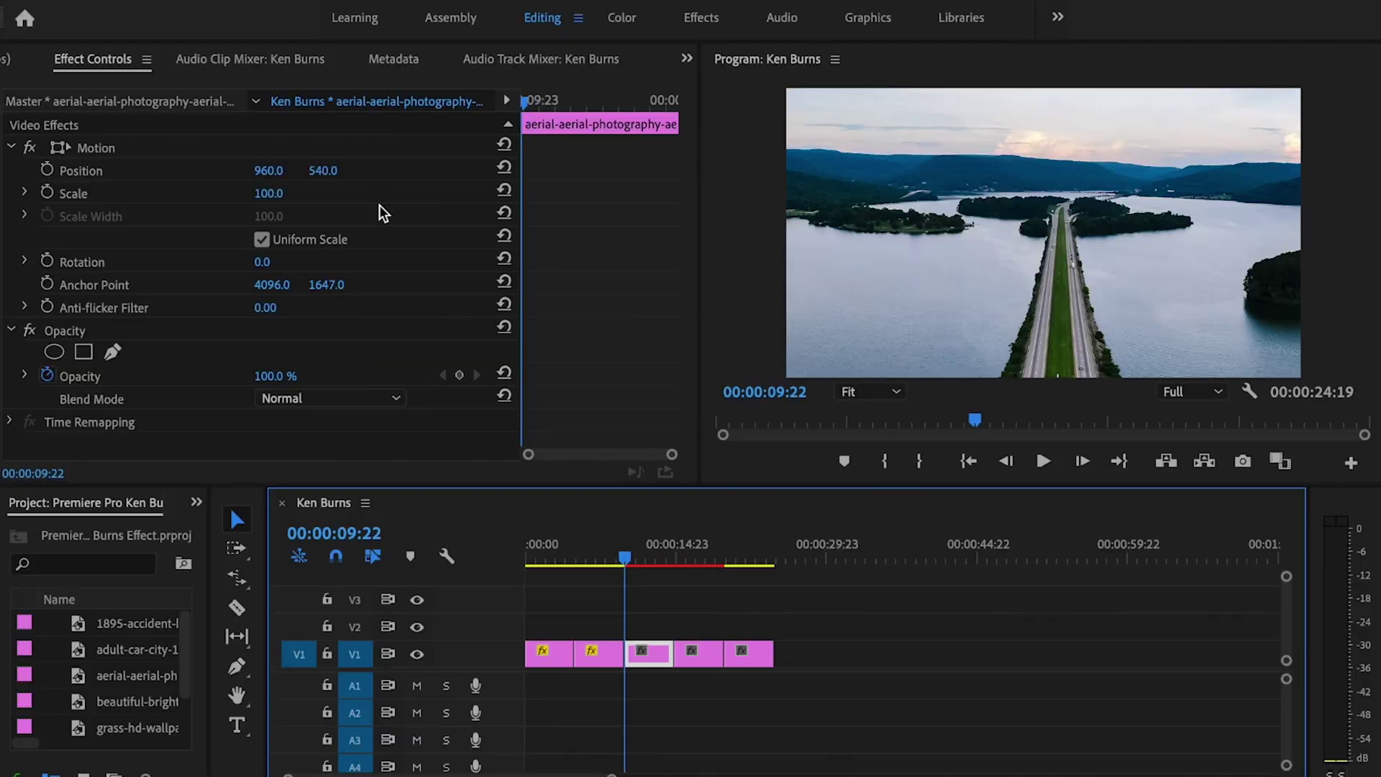
Keyframe the aerial photo's start at 141% scale and 11° rotation
{"action": "left_click", "coordinate": [49, 170]}
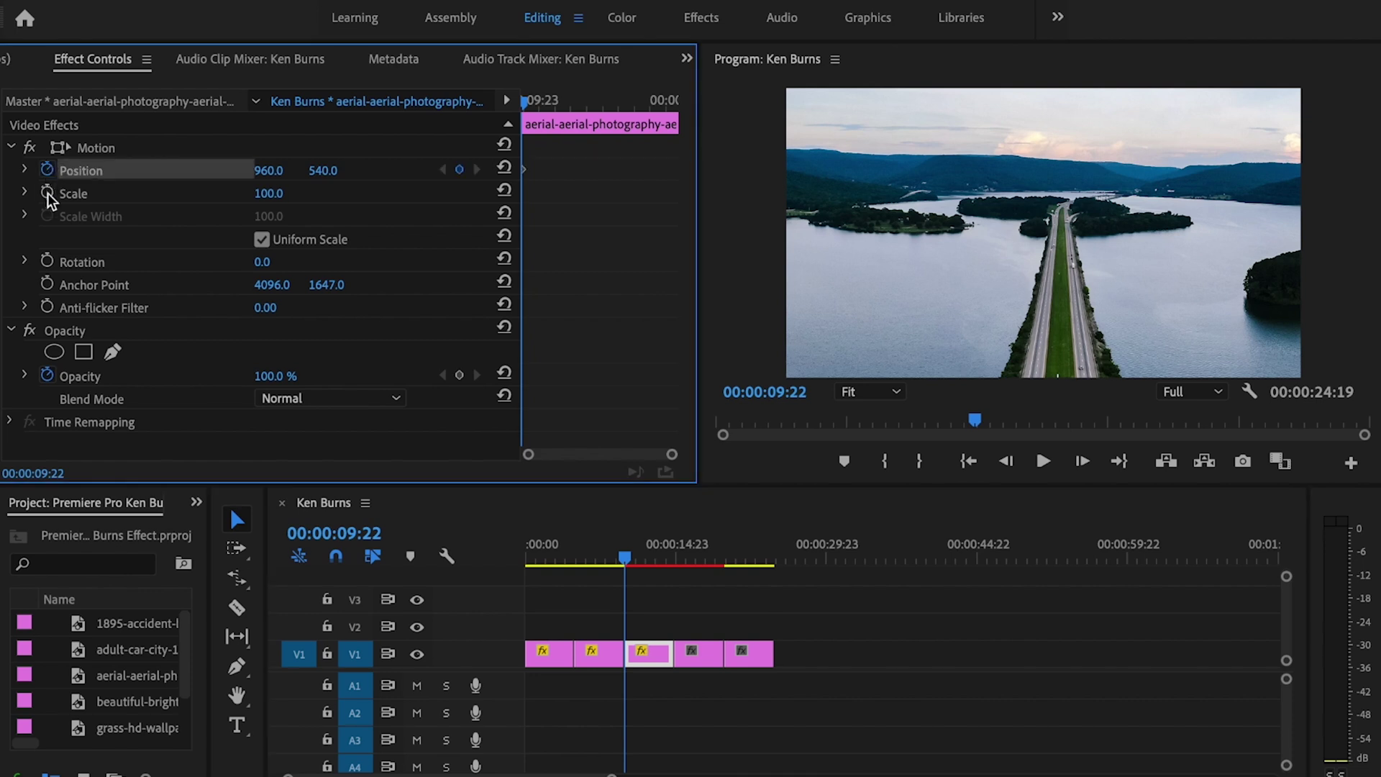
{"action": "left_click", "coordinate": [47, 192]}
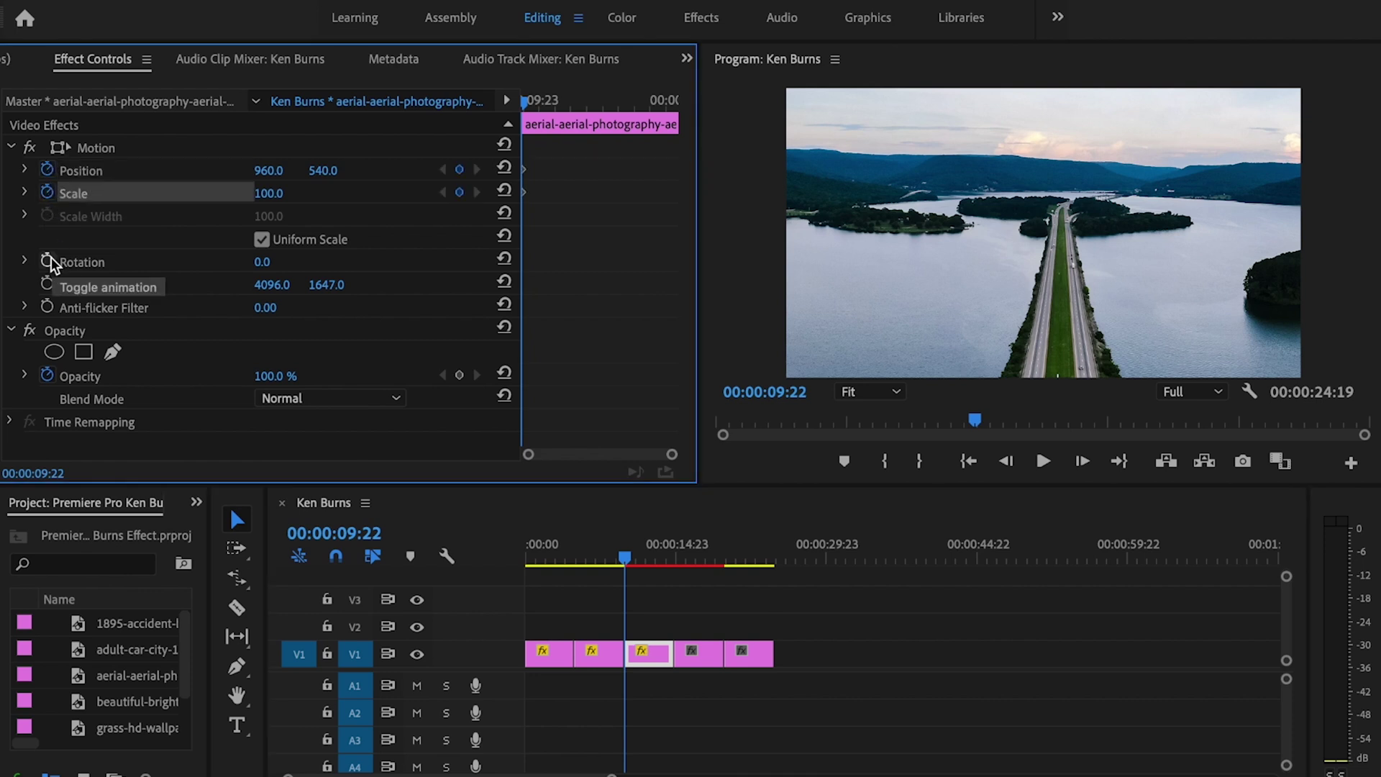
{"action": "left_click", "coordinate": [46, 261]}
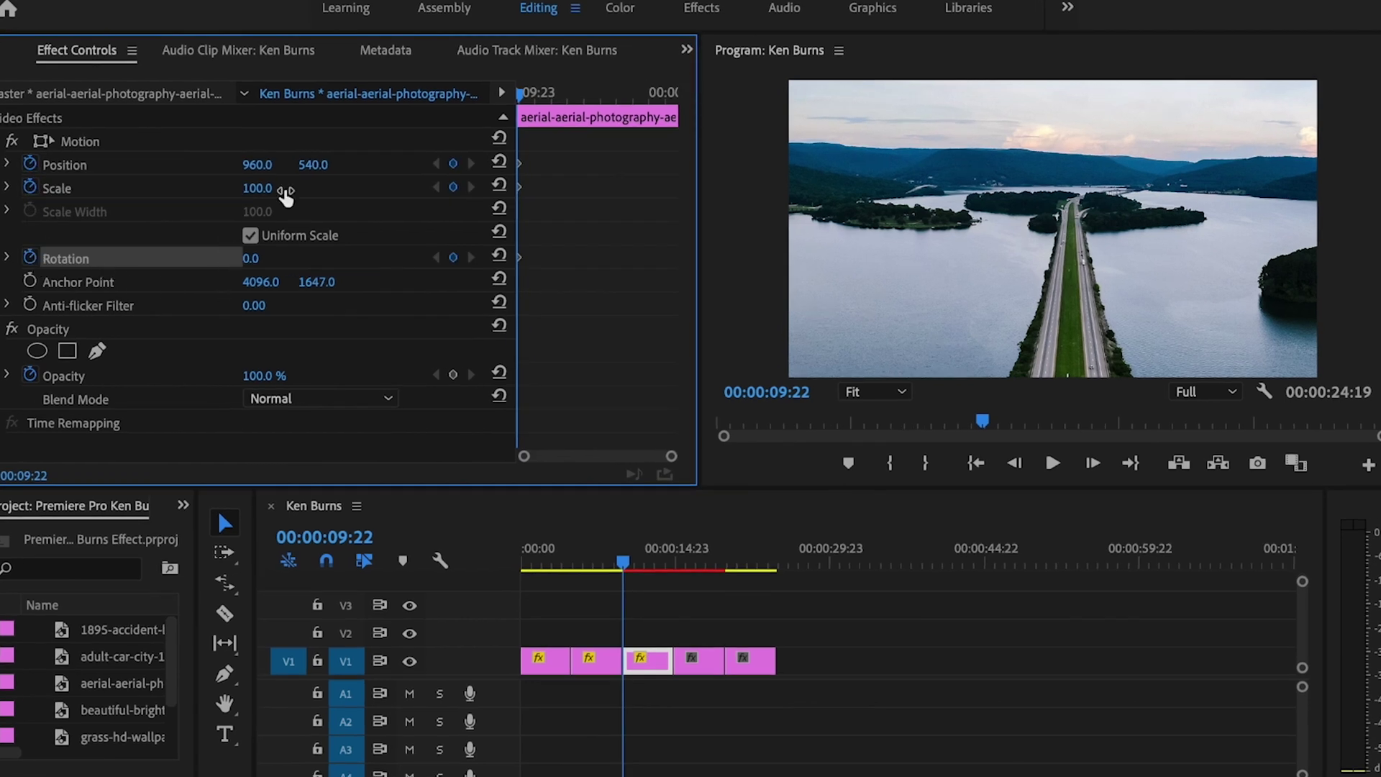
{"action": "left_click_drag", "start_coordinate": [257, 188], "coordinate": [287, 187]}
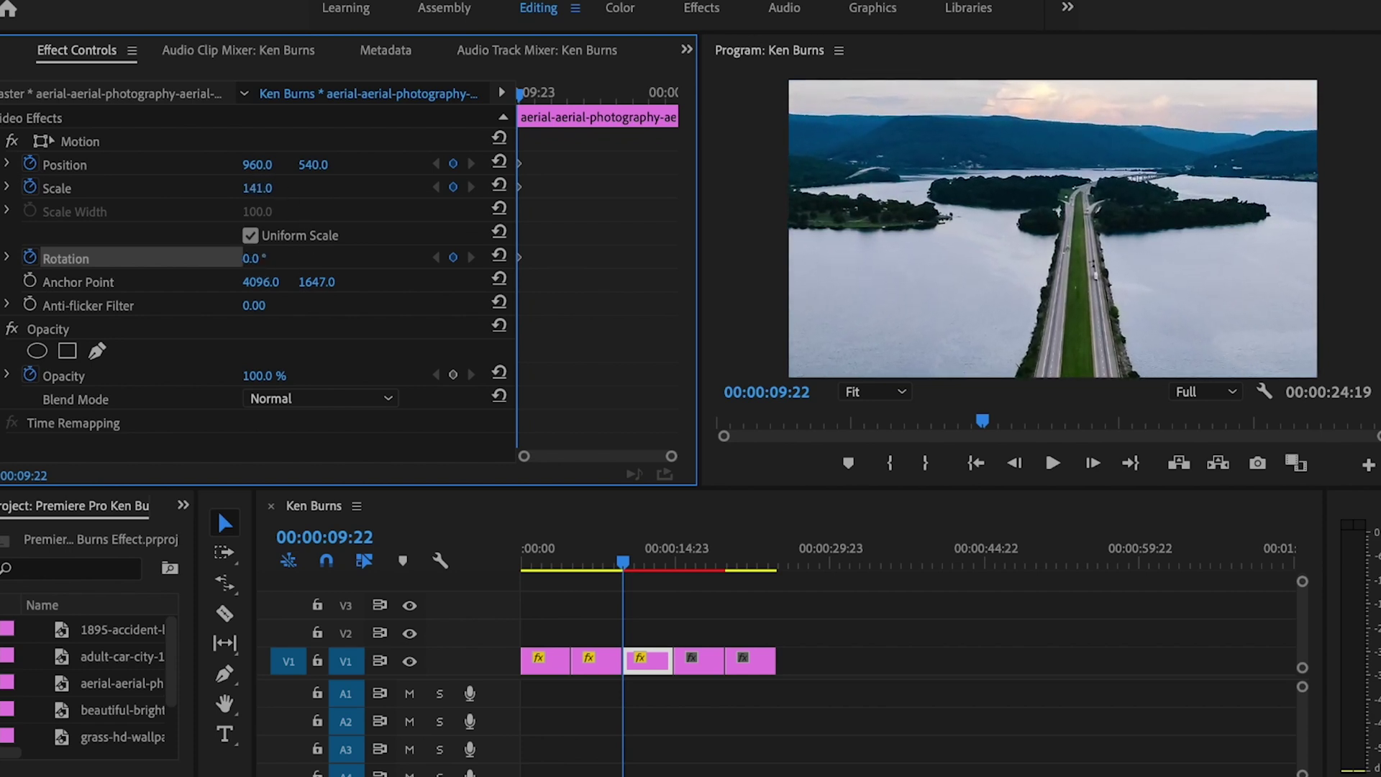
{"action": "type", "text": "10"}
{"action": "key", "text": "Return"}
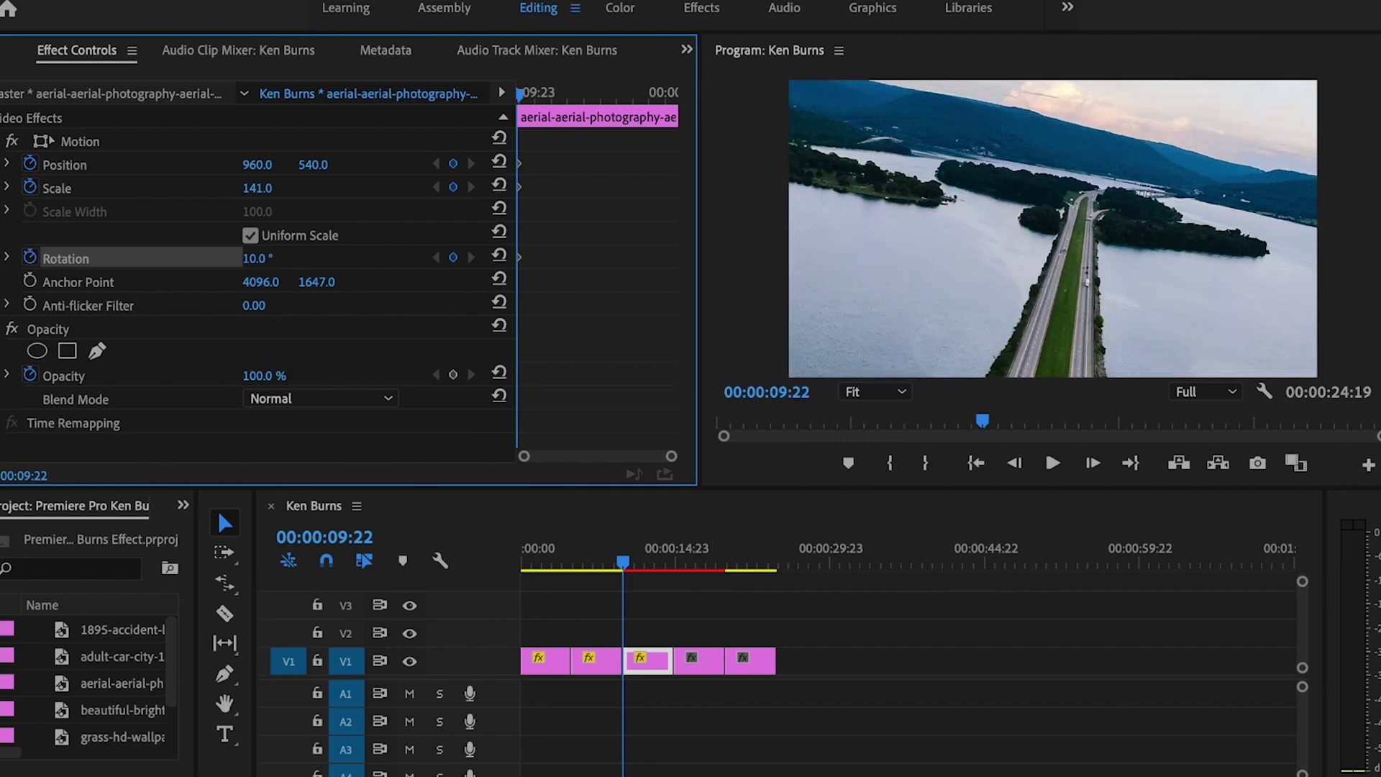
{"action": "key", "text": "Up"}
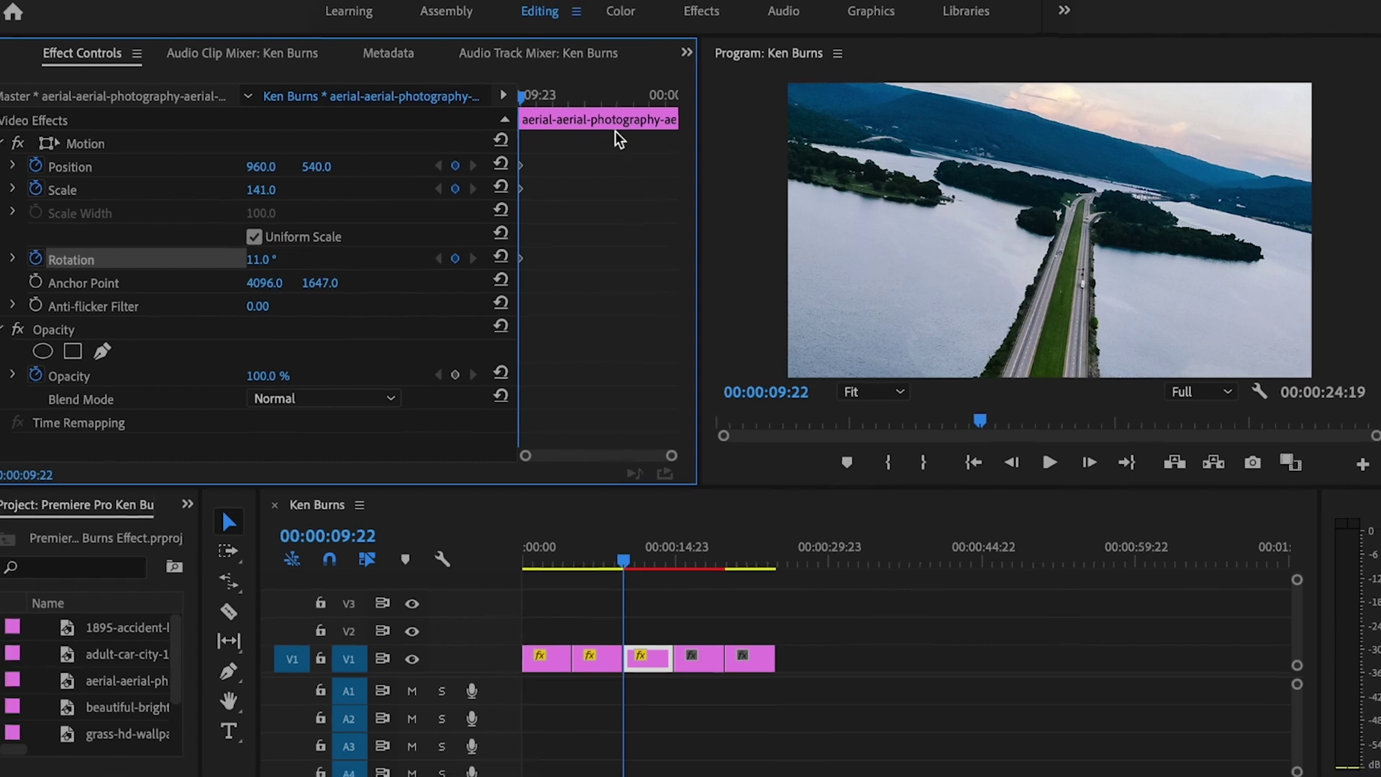
On the aerial clip's last frame, set Rotation to 0° and Scale to 34%
{"action": "left_click_drag", "start_coordinate": [532, 107], "coordinate": [679, 127]}
{"action": "left_click", "coordinate": [680, 557]}
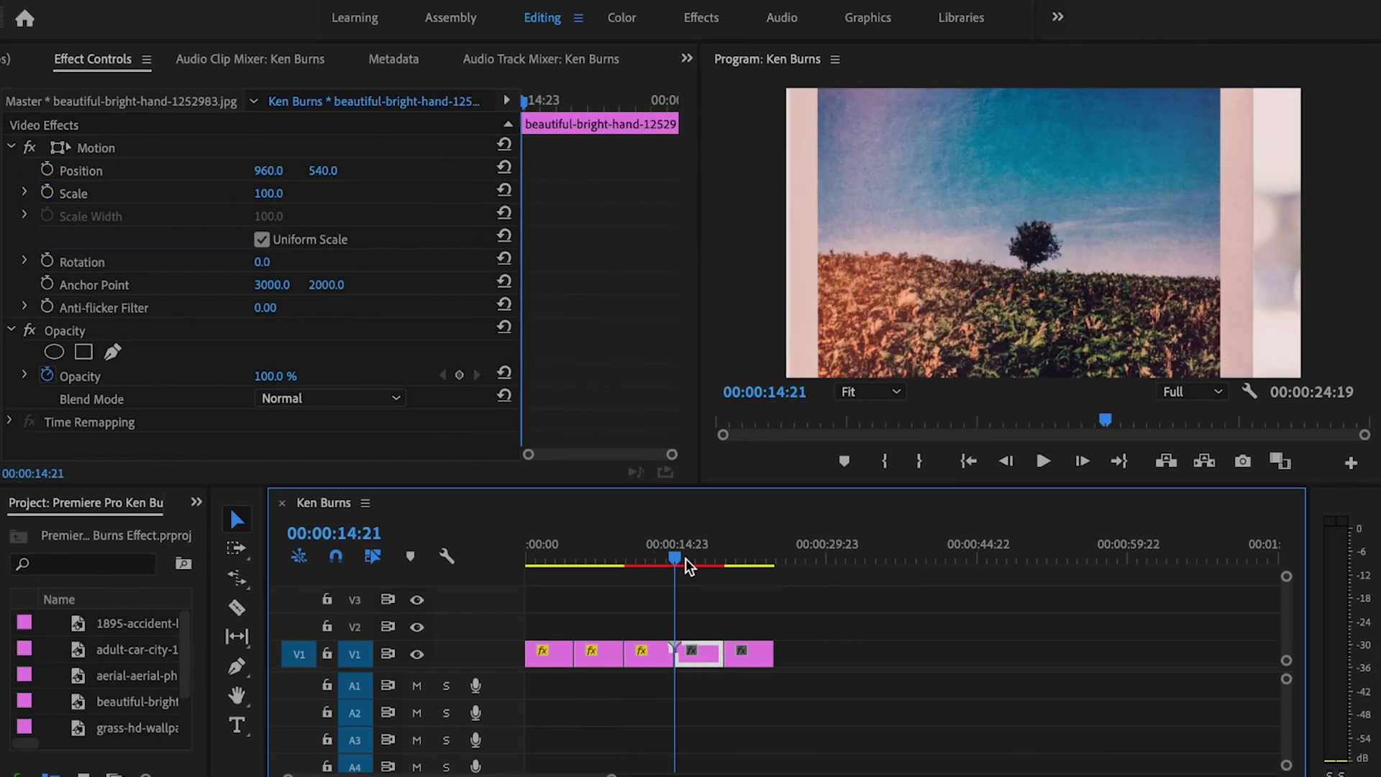
{"action": "left_click", "coordinate": [1006, 461]}
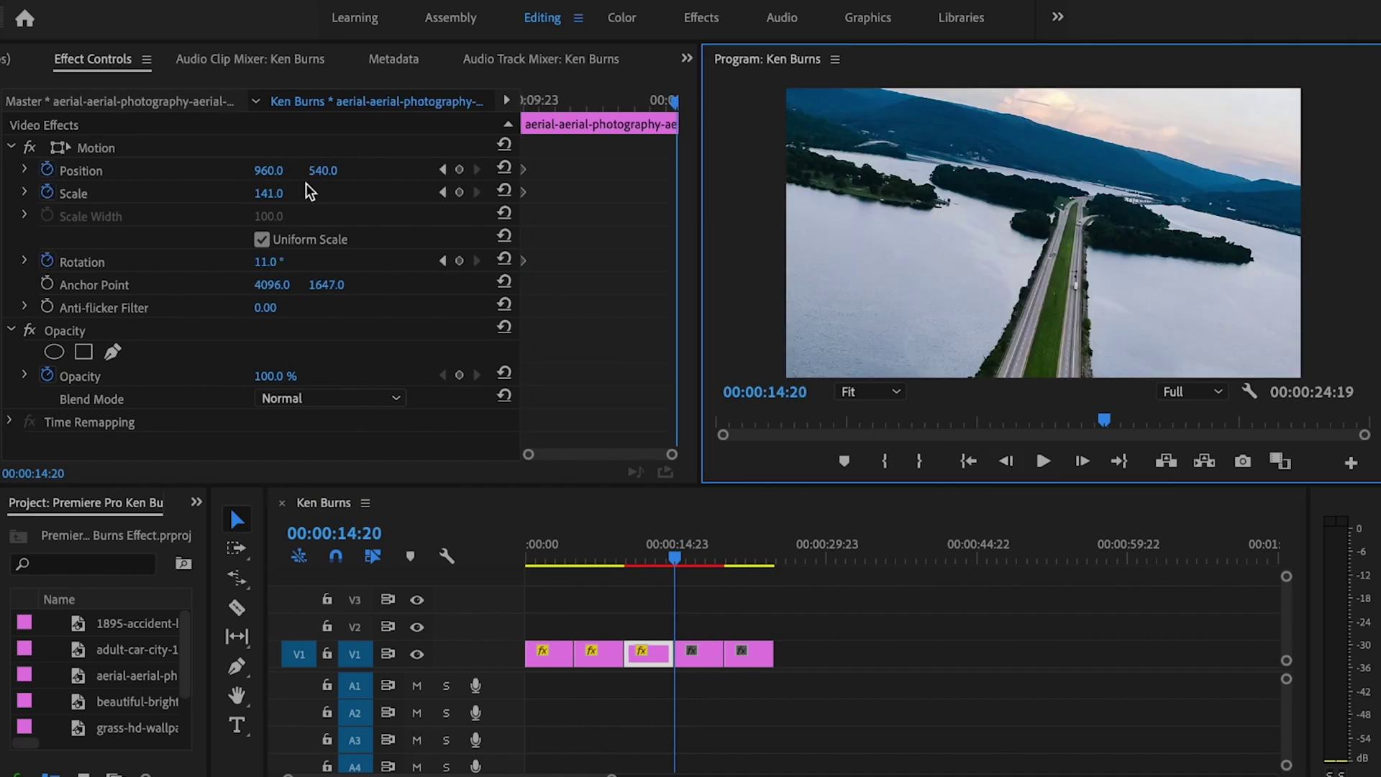
{"action": "left_click", "coordinate": [267, 262]}
{"action": "type", "text": "0"}
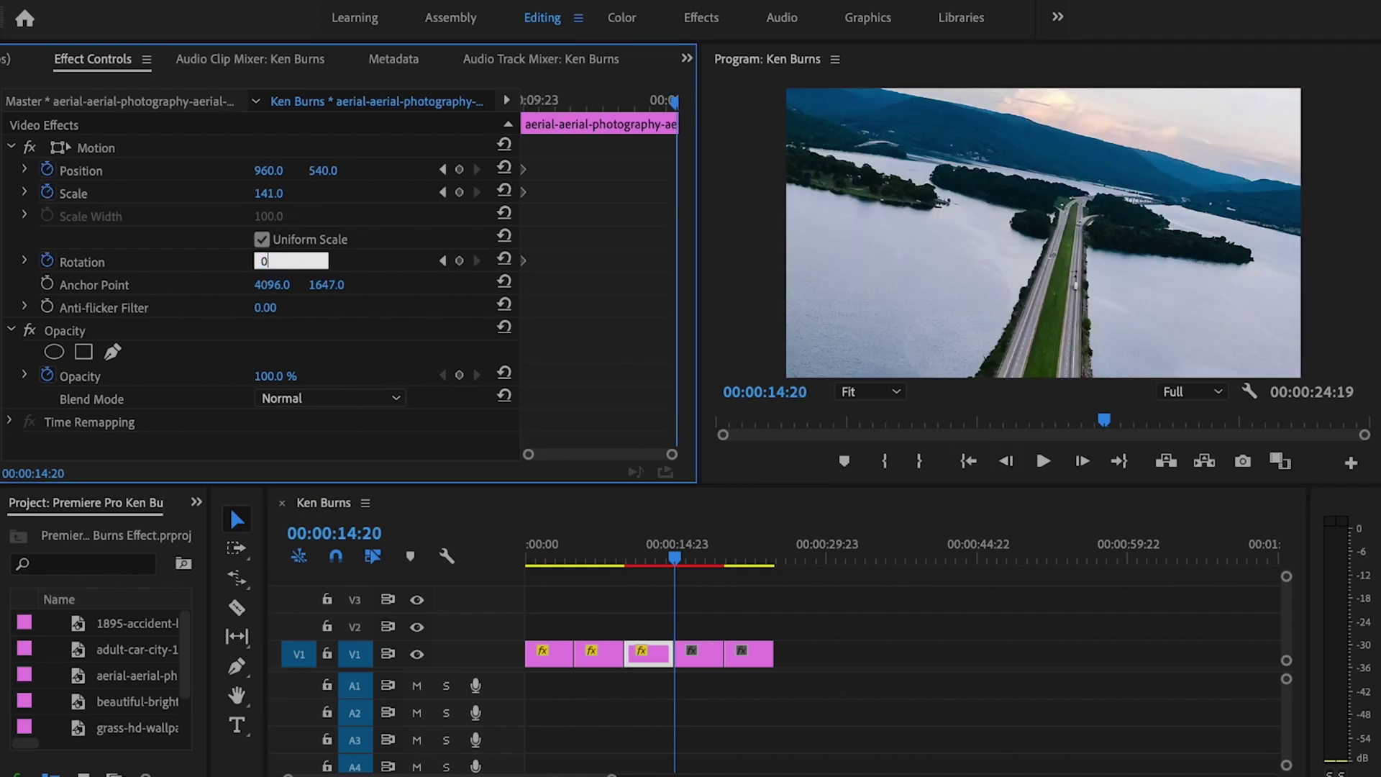
{"action": "key", "text": "Return"}
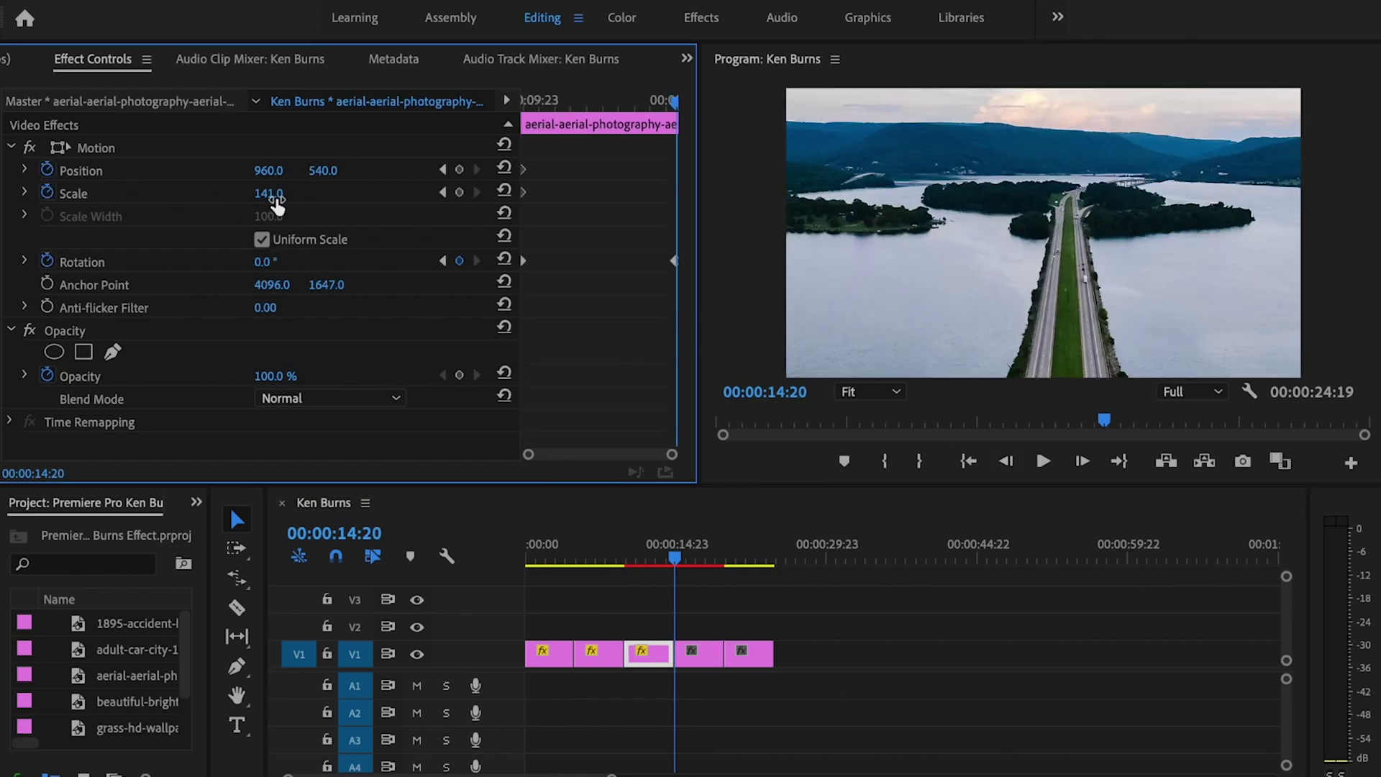
{"action": "left_click_drag", "start_coordinate": [277, 205], "coordinate": [200, 205]}
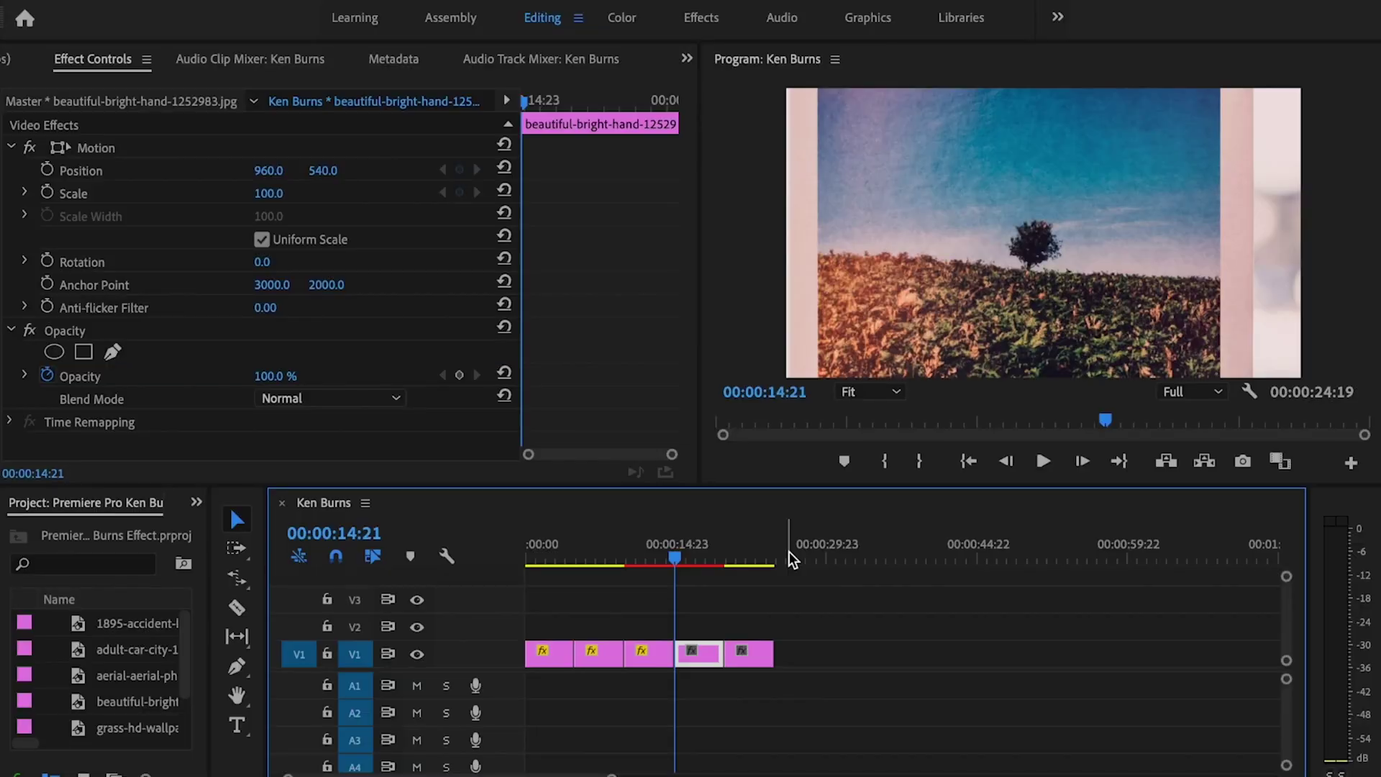
Keyframe the polaroid photo's Scale from 33% at its start to 49% at its last frame
{"action": "left_click", "coordinate": [48, 170]}
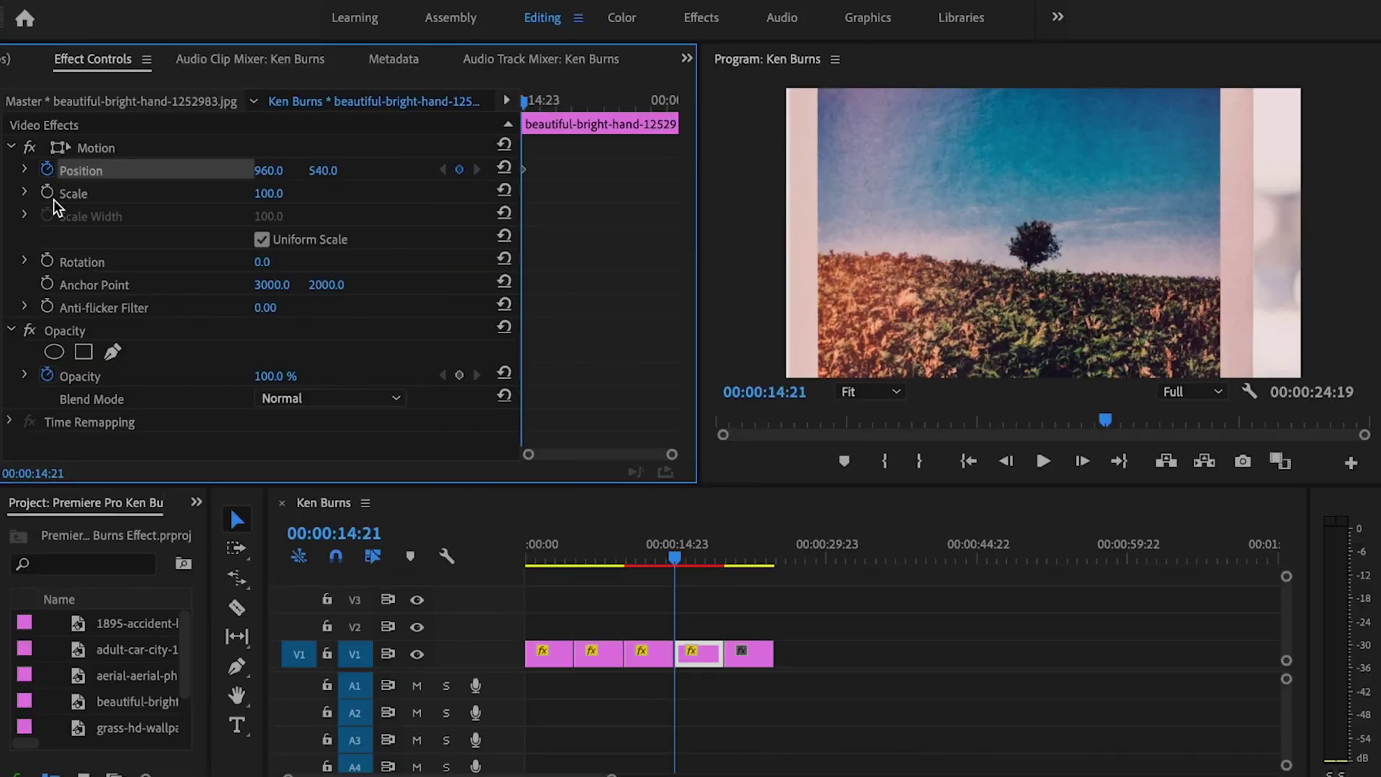
{"action": "left_click", "coordinate": [47, 192]}
{"action": "mouse_move", "coordinate": [268, 193]}
{"action": "left_mouse_down"}
{"action": "mouse_move", "coordinate": [218, 193]}
{"action": "mouse_move", "coordinate": [260, 188]}
{"action": "left_mouse_up"}
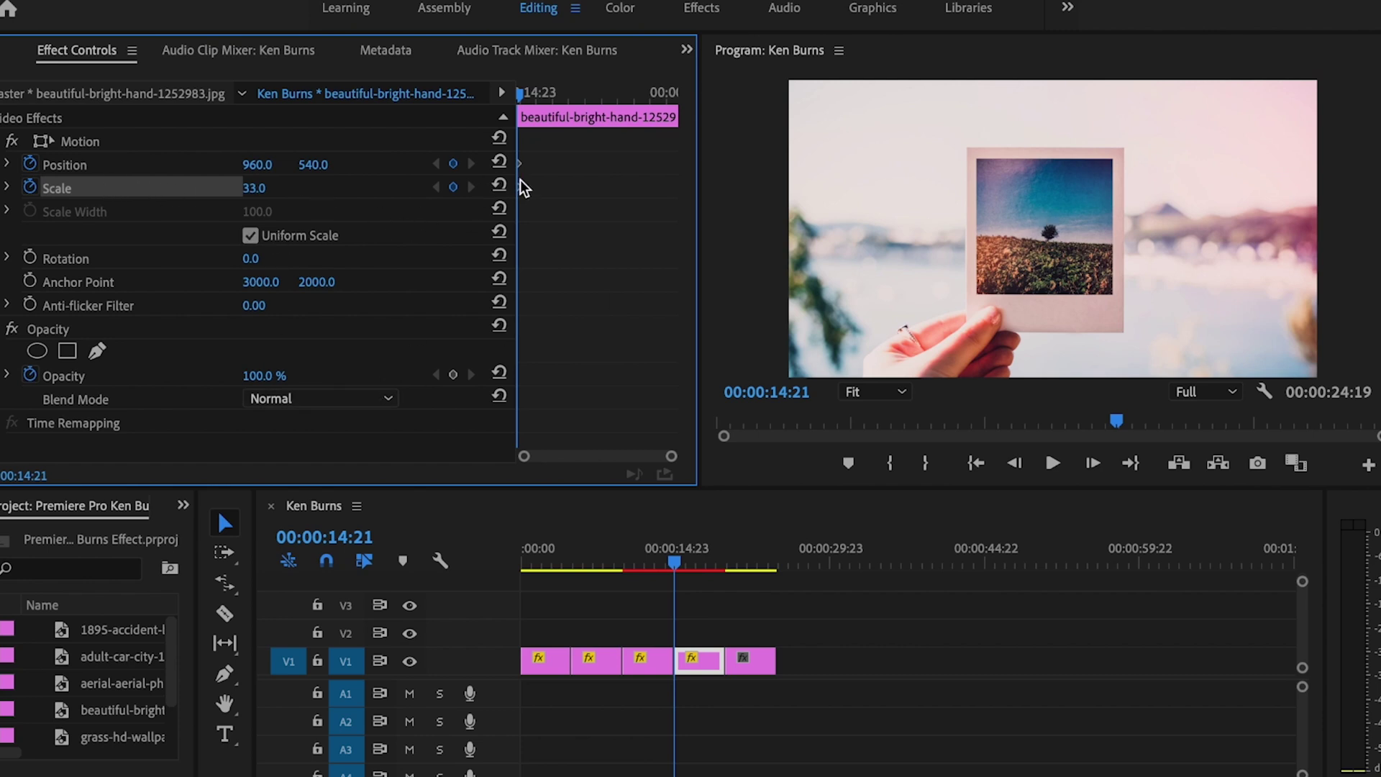
{"action": "left_click_drag", "start_coordinate": [519, 98], "coordinate": [726, 169]}
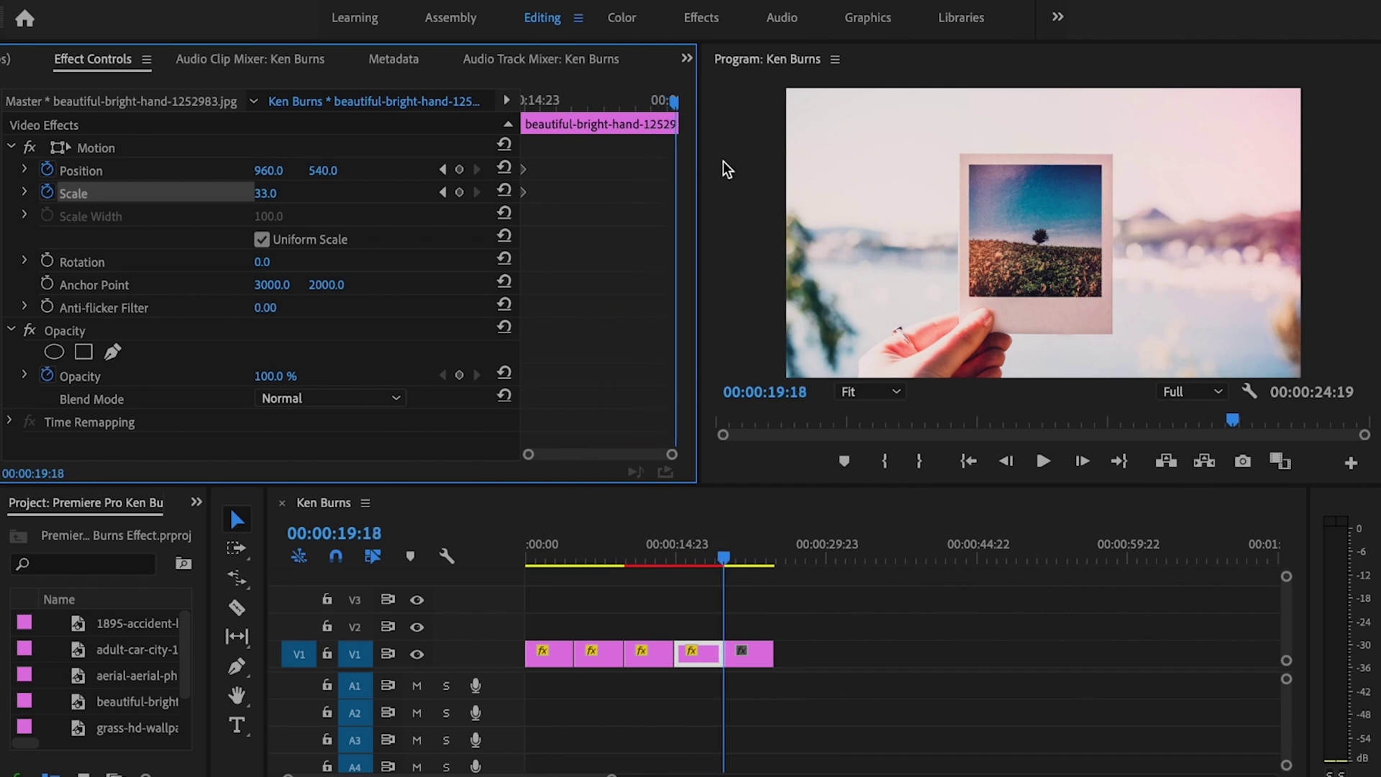
{"action": "left_click", "coordinate": [766, 333]}
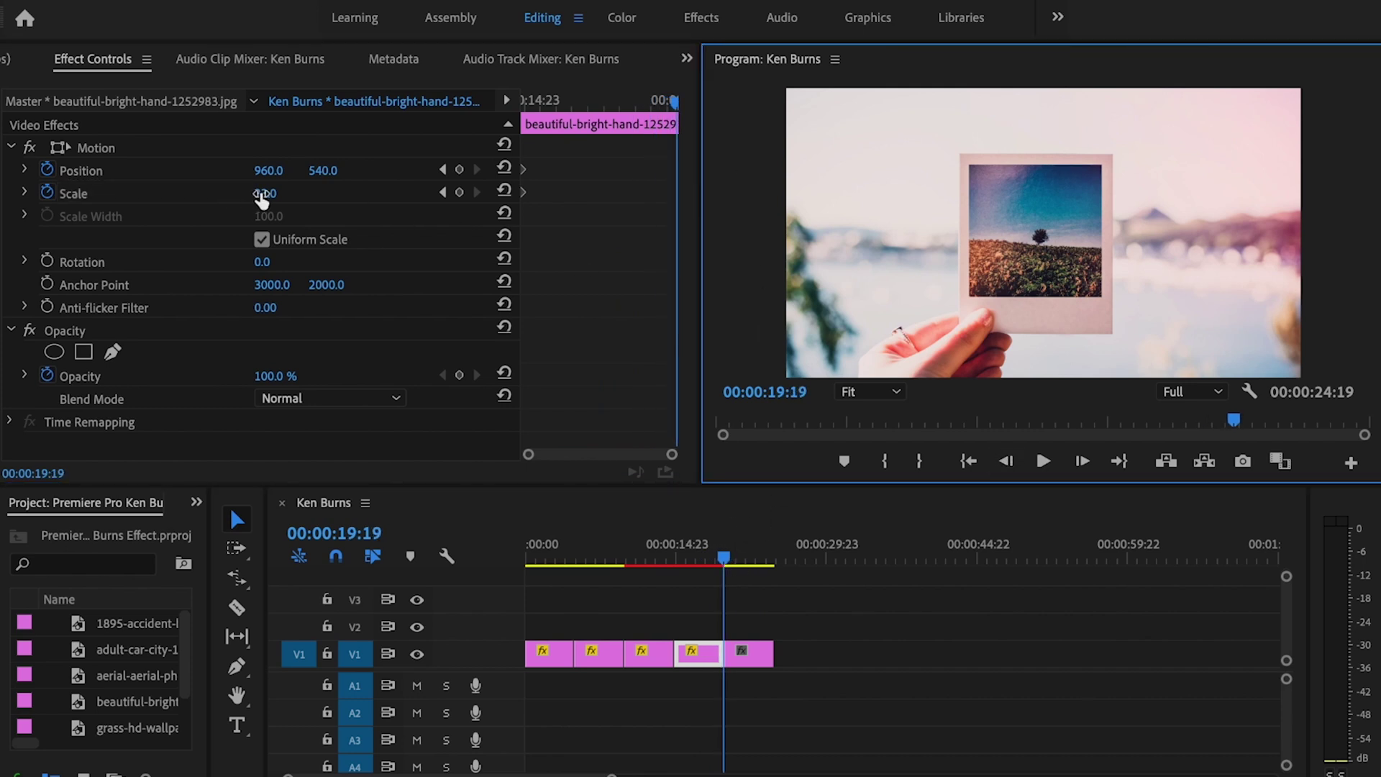
{"action": "mouse_move", "coordinate": [261, 198]}
{"action": "left_mouse_down"}
{"action": "mouse_move", "coordinate": [302, 199]}
{"action": "mouse_move", "coordinate": [262, 199]}
{"action": "mouse_move", "coordinate": [276, 193]}
{"action": "left_mouse_up"}
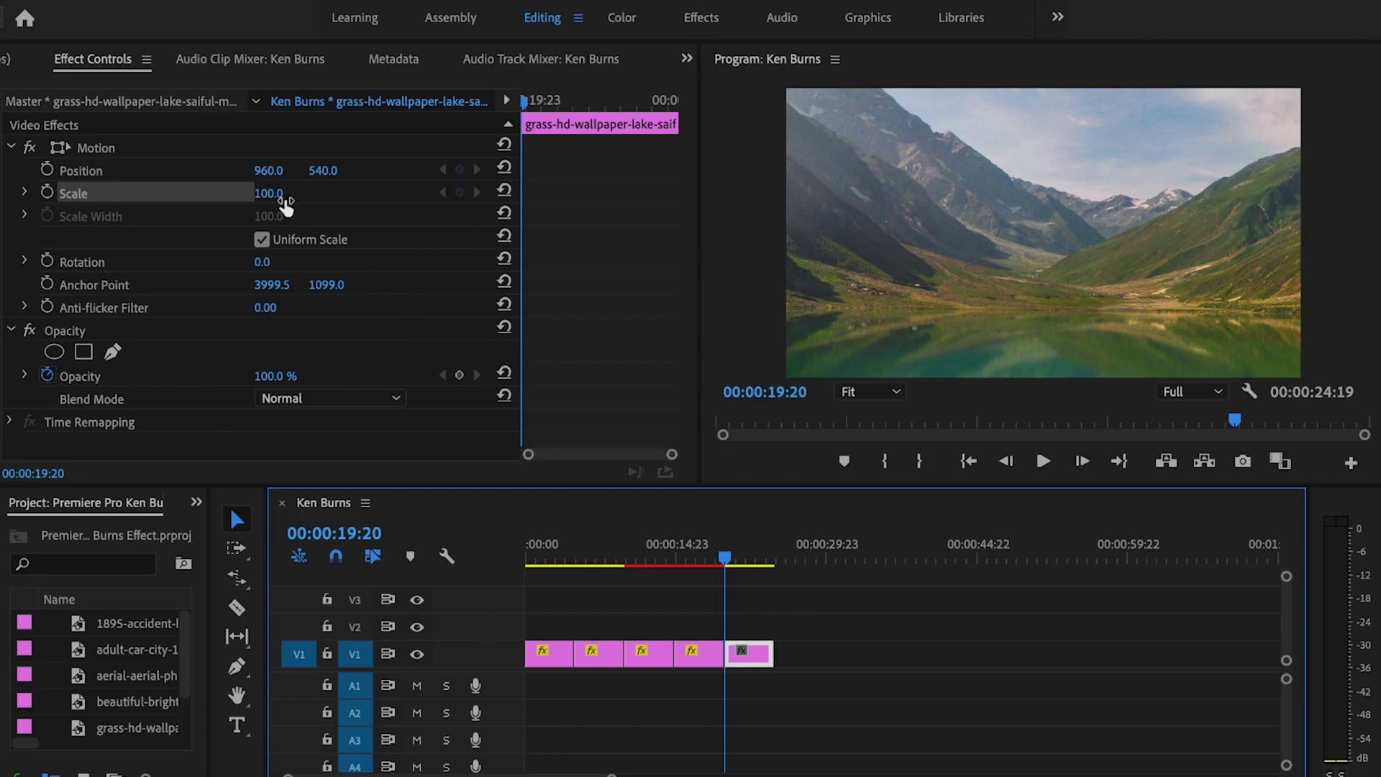
Scale the lake photo to 53% and keyframe its starting Position at X 659
{"action": "left_click_drag", "start_coordinate": [286, 205], "coordinate": [251, 188]}
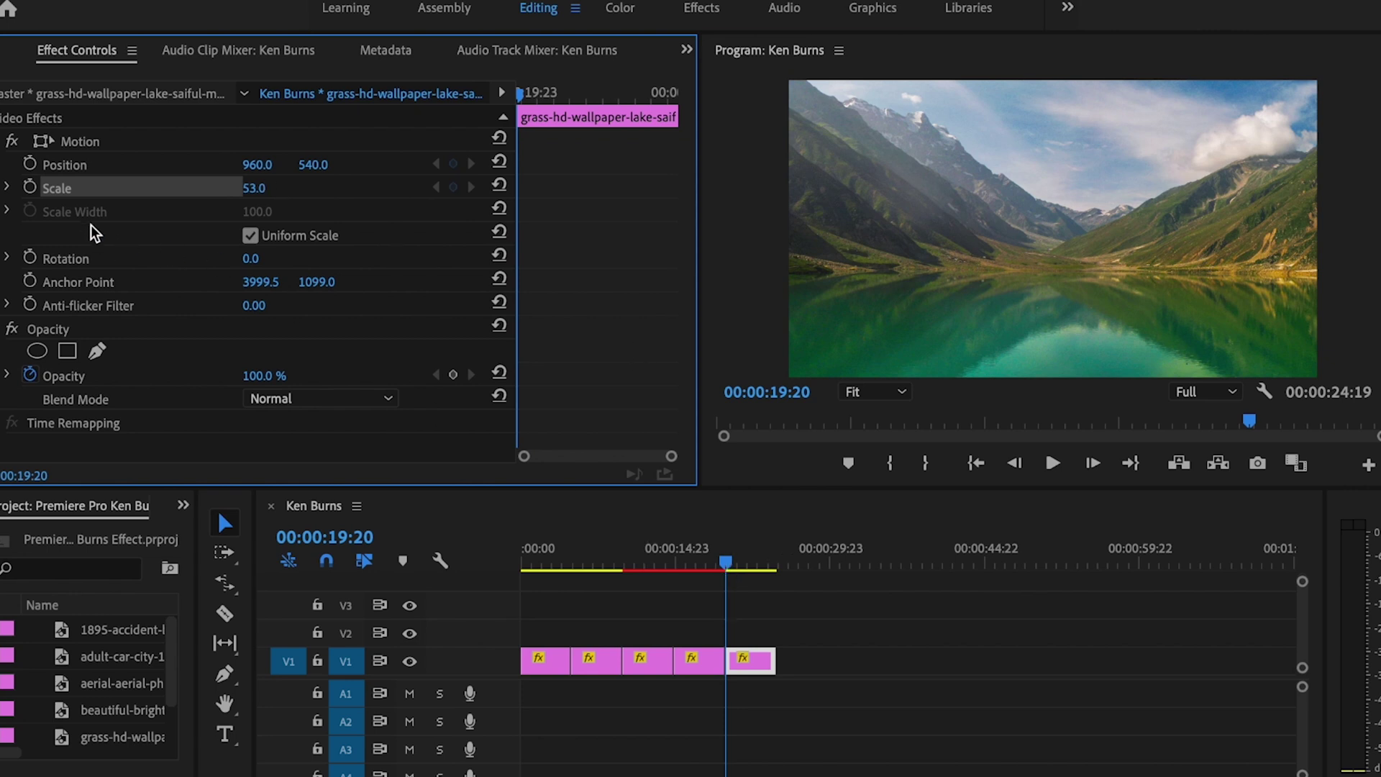
{"action": "left_click", "coordinate": [30, 165]}
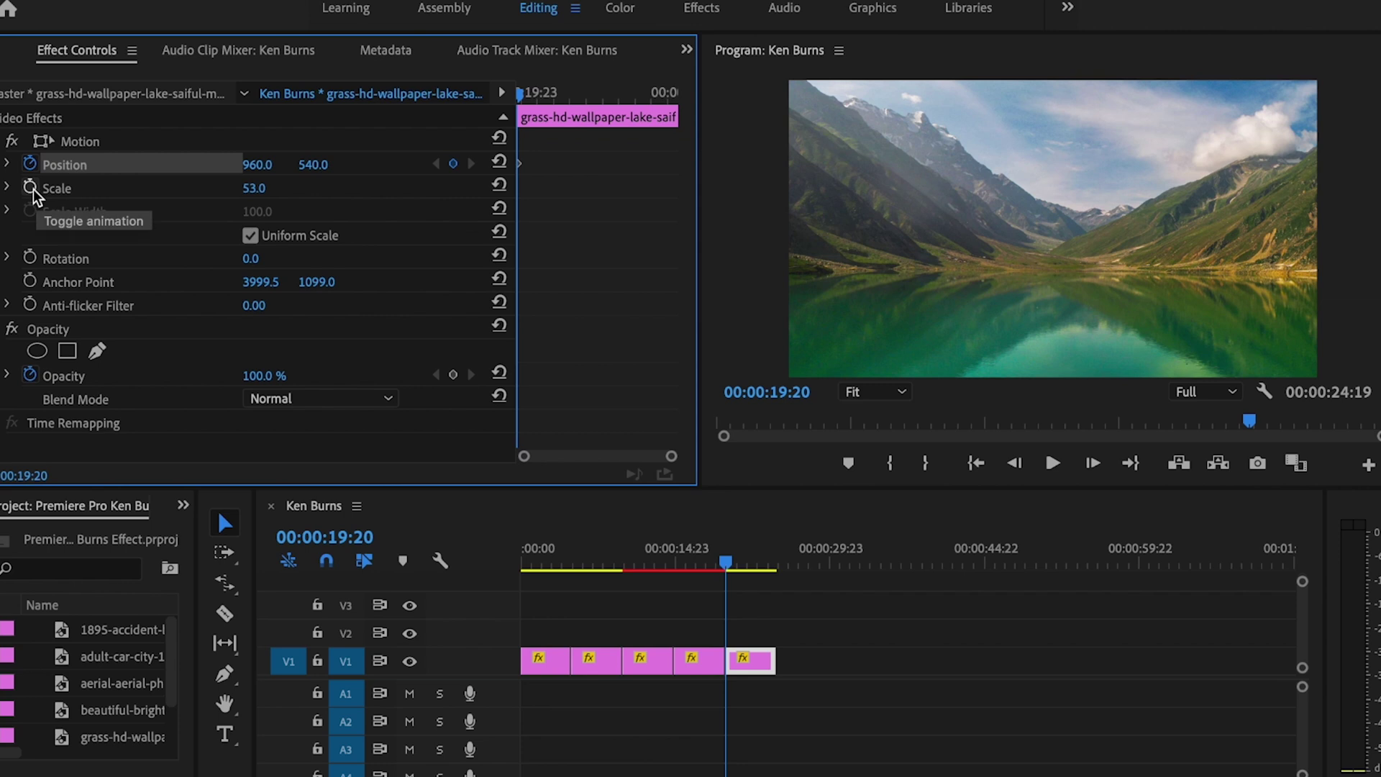
{"action": "left_click", "coordinate": [30, 188]}
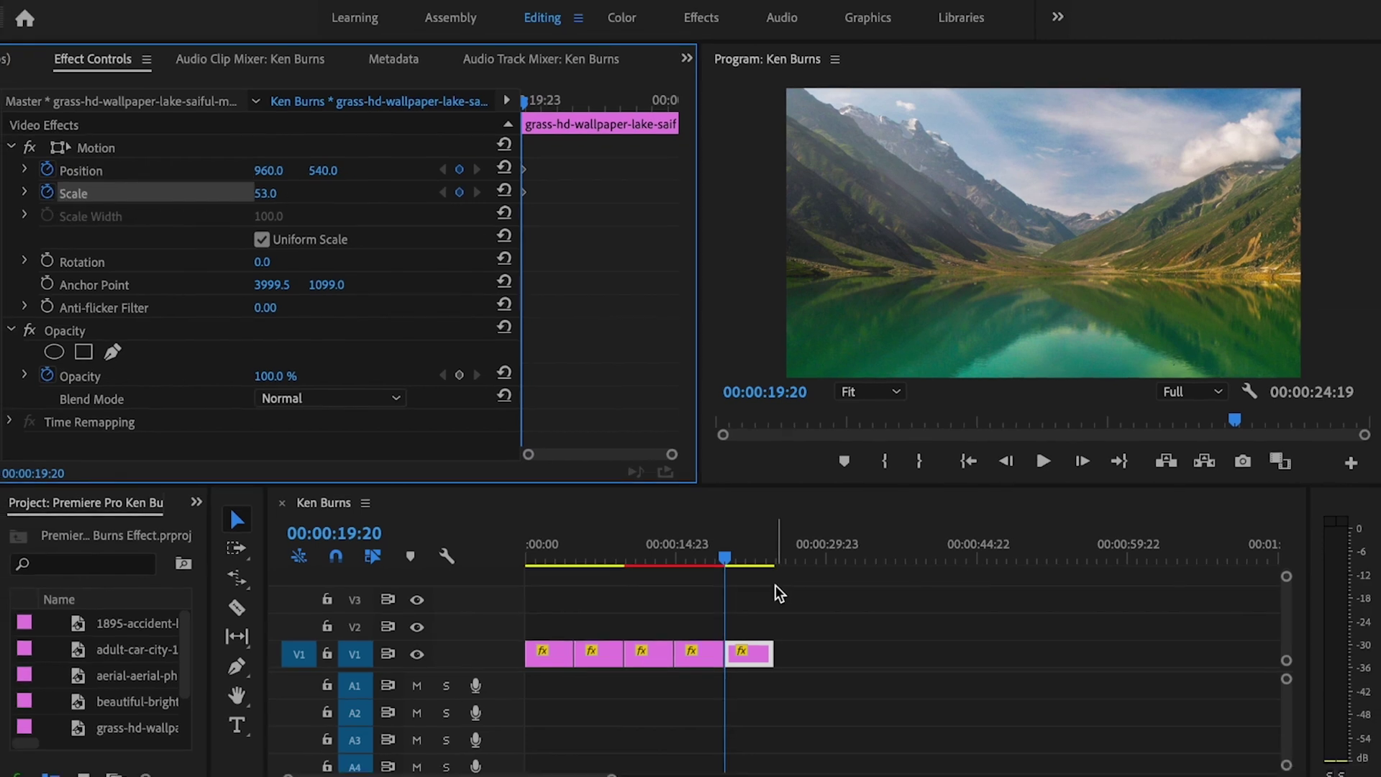
{"action": "left_click_drag", "start_coordinate": [322, 171], "coordinate": [70, 176]}
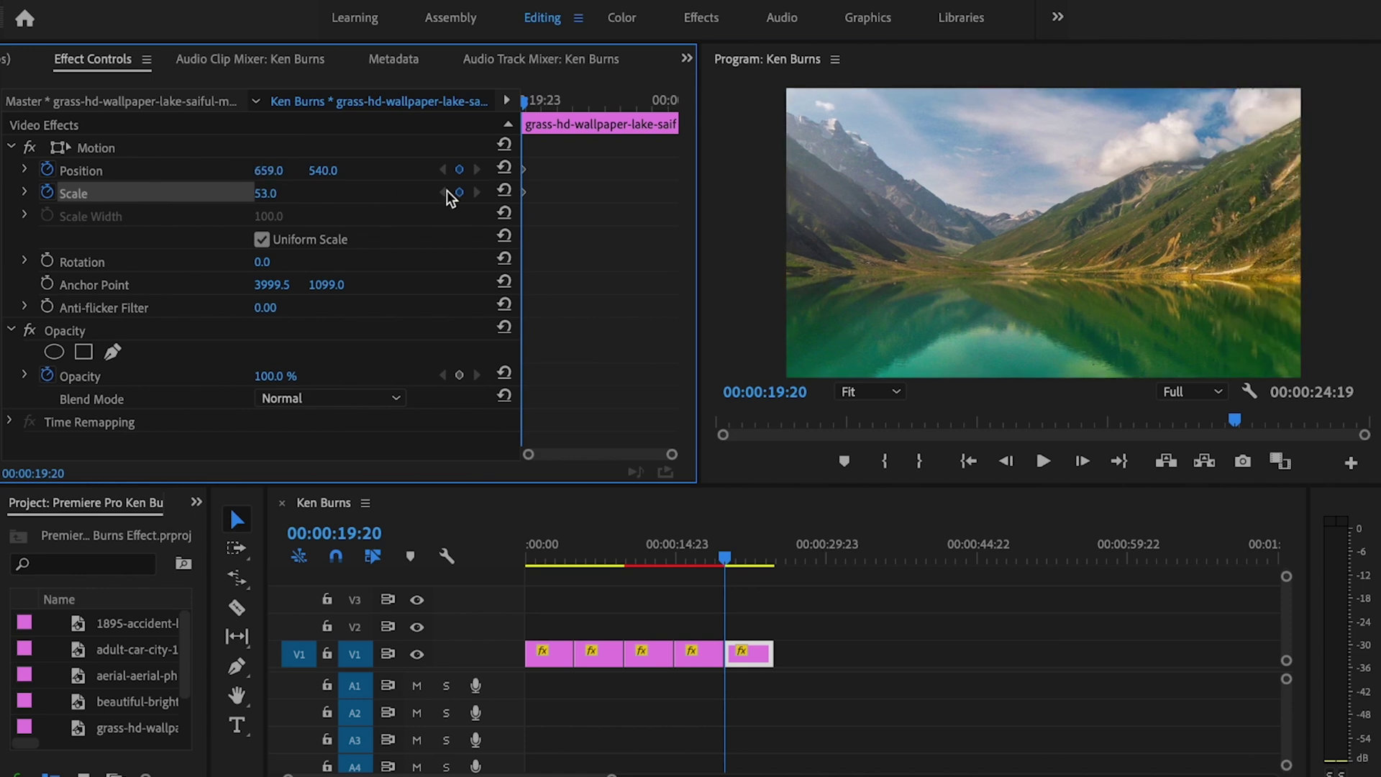
On the lake clip's last frame, set Position X to 1280
{"action": "left_click_drag", "start_coordinate": [522, 102], "coordinate": [1035, 479]}
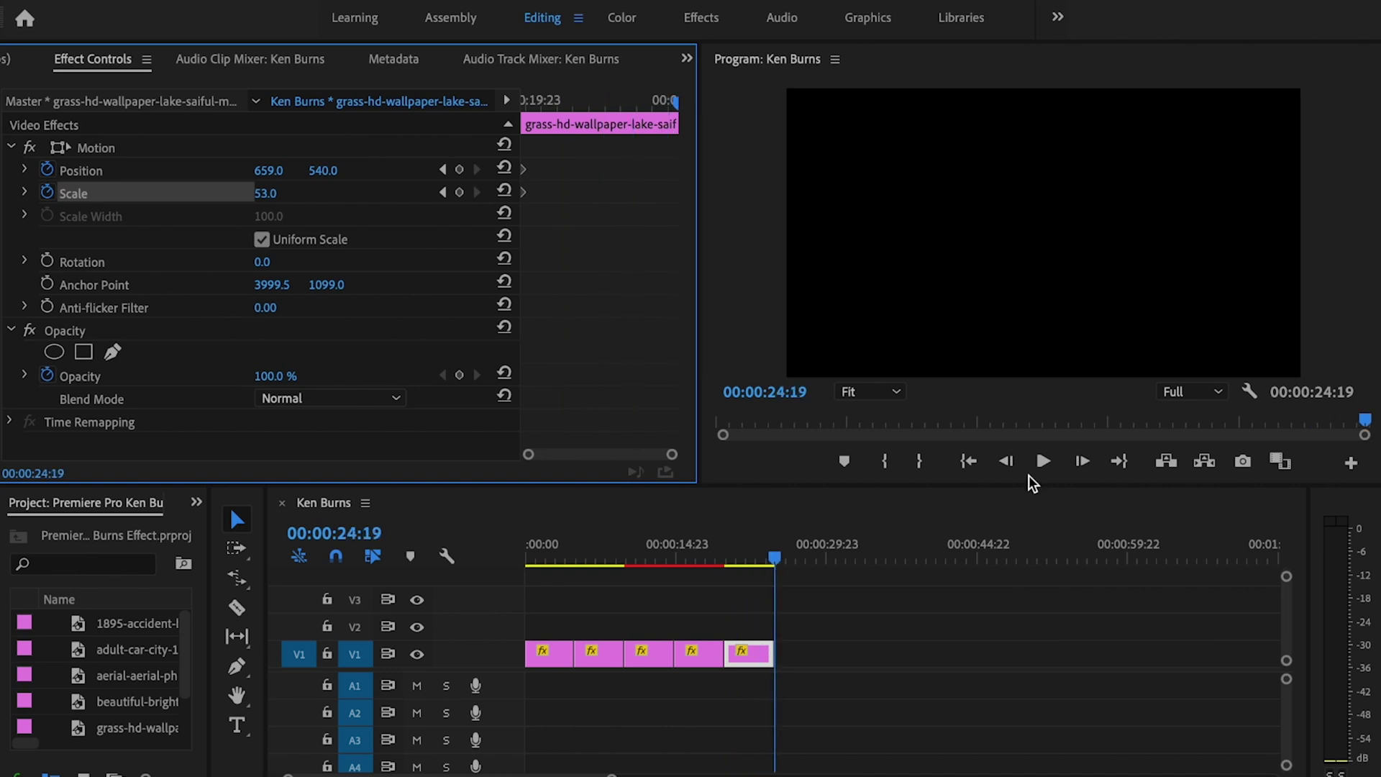
{"action": "left_click", "coordinate": [1006, 461]}
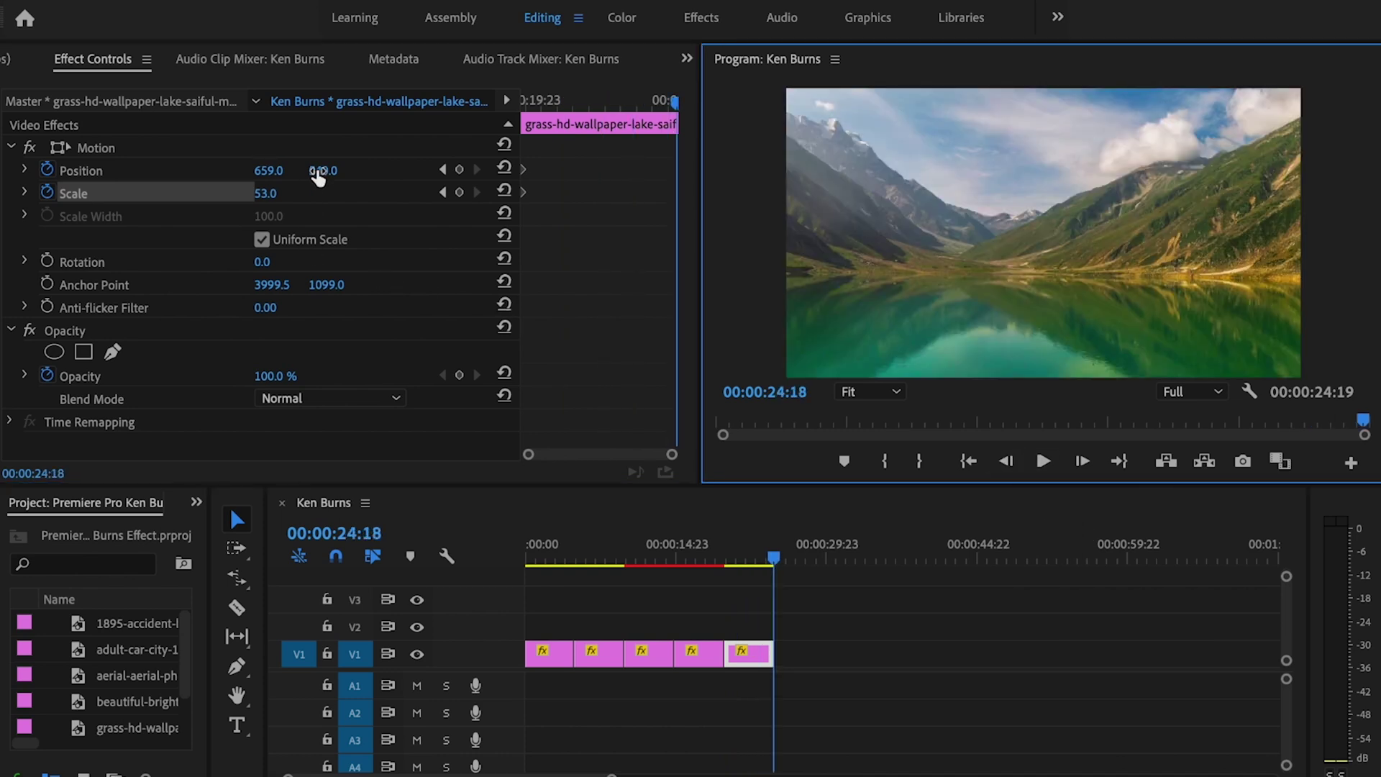
{"action": "left_click", "coordinate": [268, 170]}
{"action": "type", "text": "1280"}
{"action": "key", "text": "Return"}
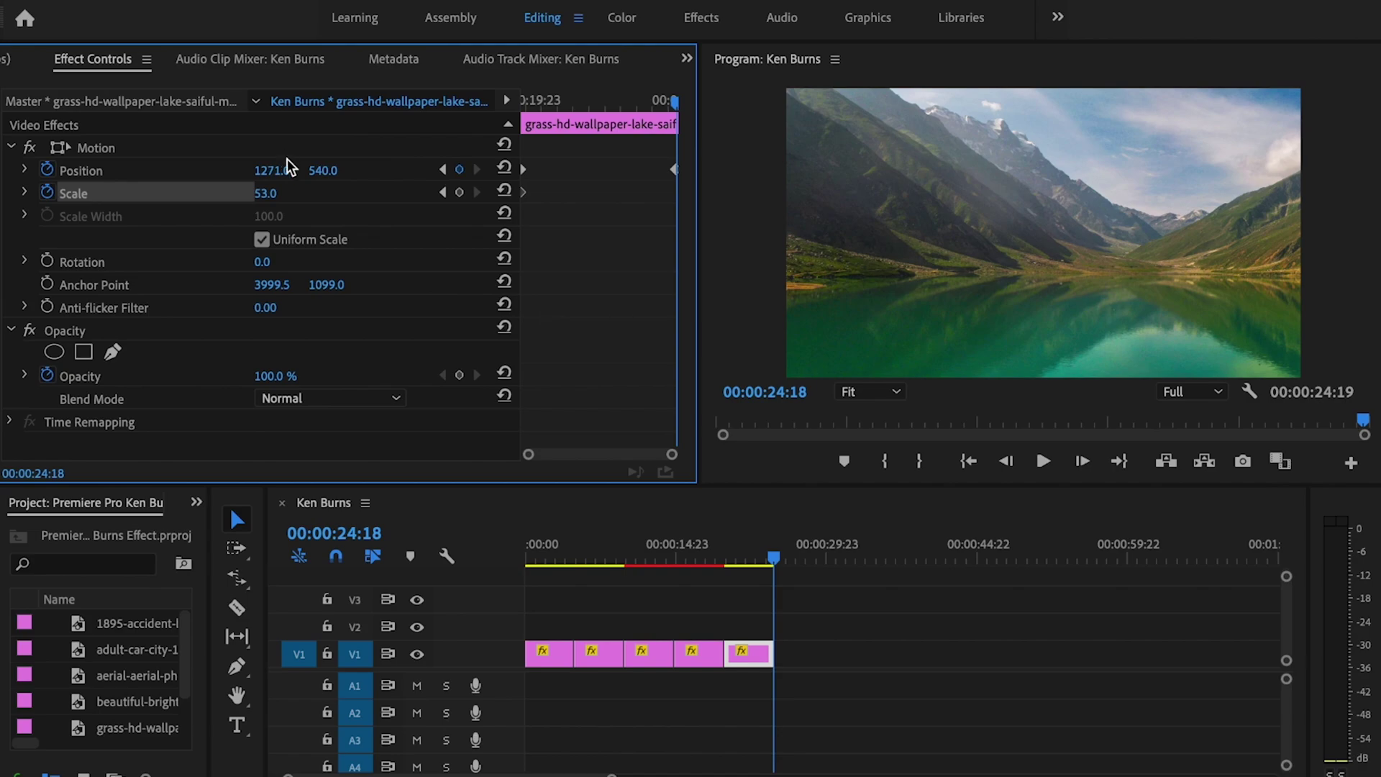